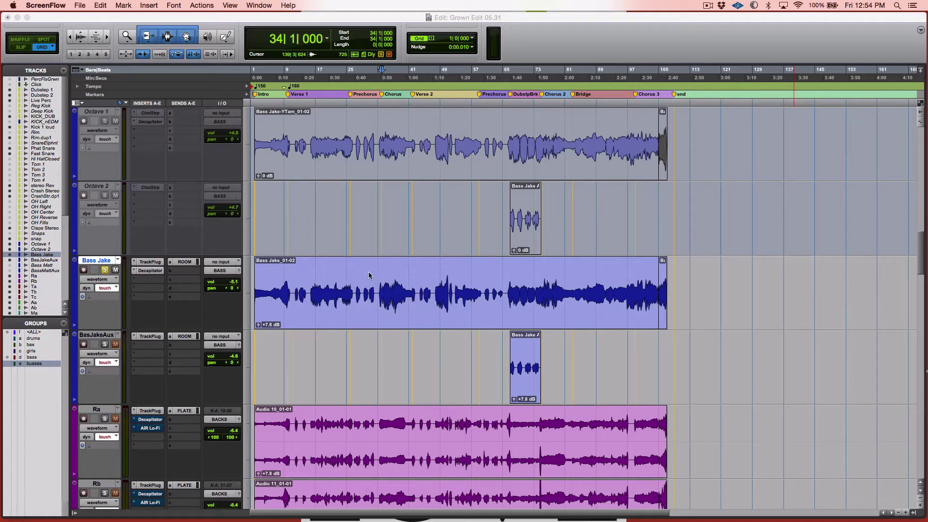
# Play the Bass Jake track from the chorus at bar 34 and review its TrackPlug insert settings.
pyautogui.click(315, 274)
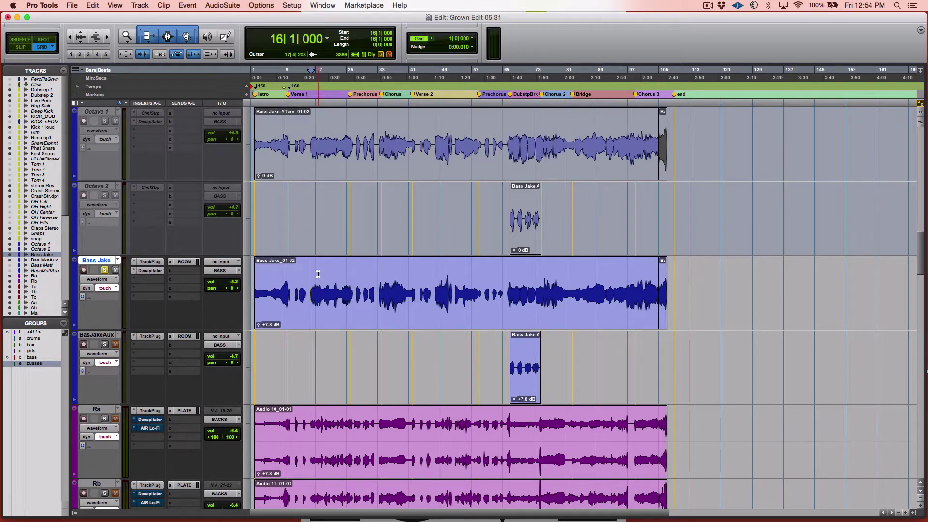
pyautogui.click(380, 266)
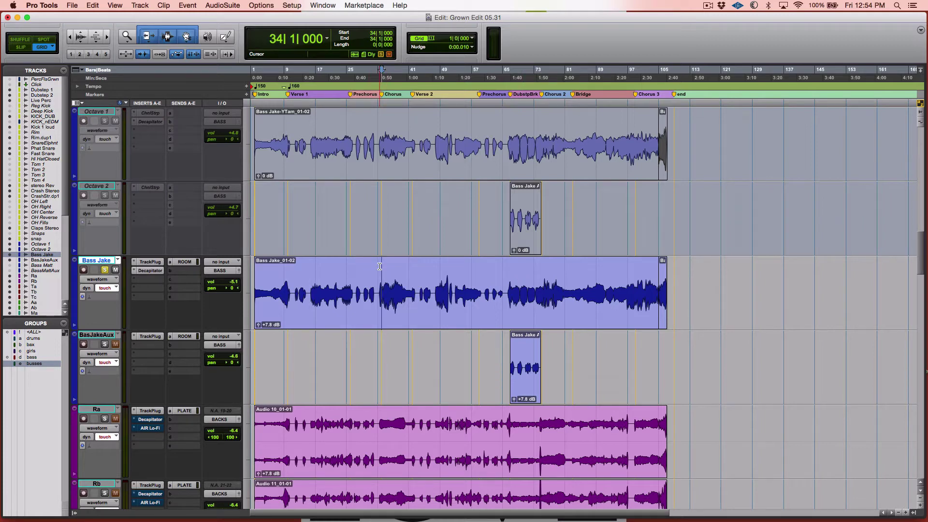
pyautogui.press('space')
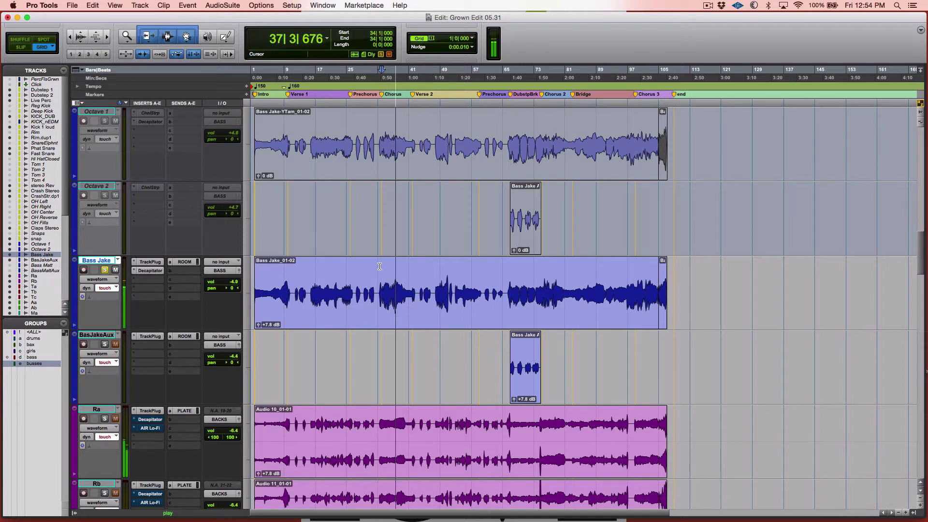
pyautogui.press('space')
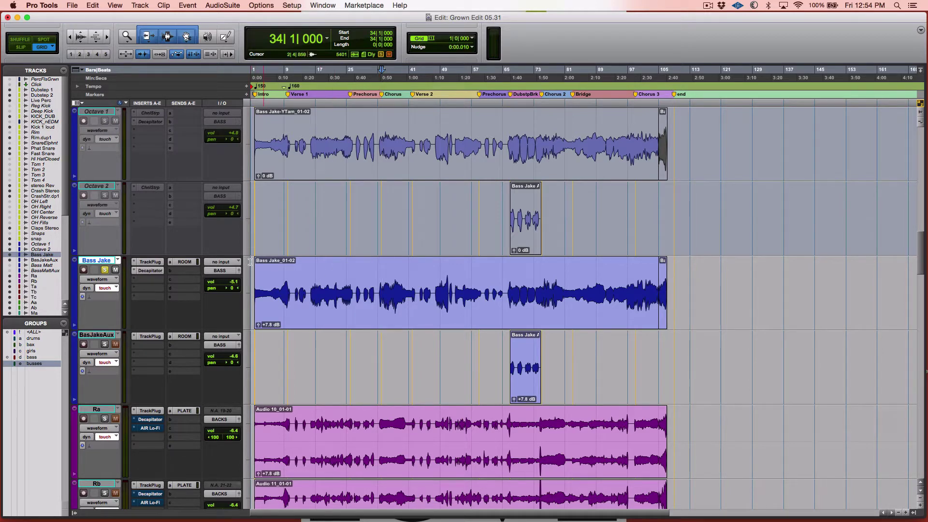
pyautogui.click(147, 262)
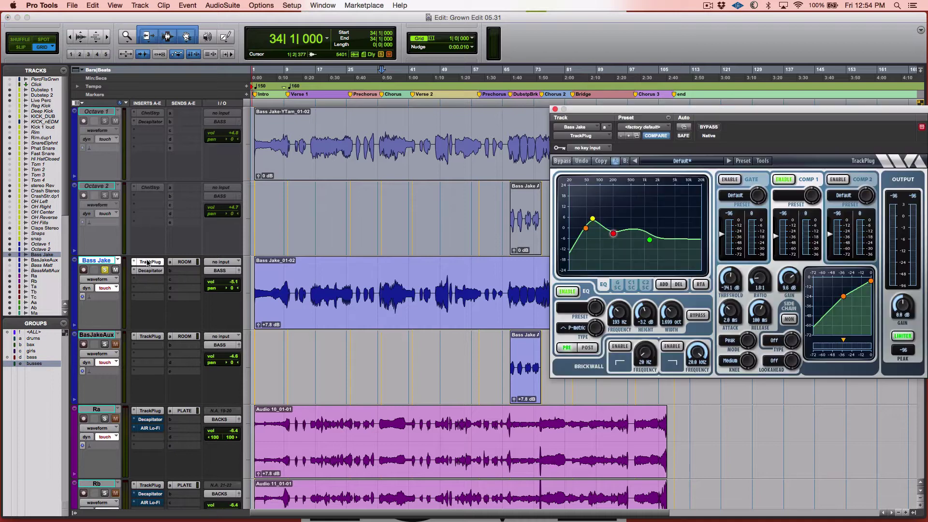
pyautogui.click(556, 110)
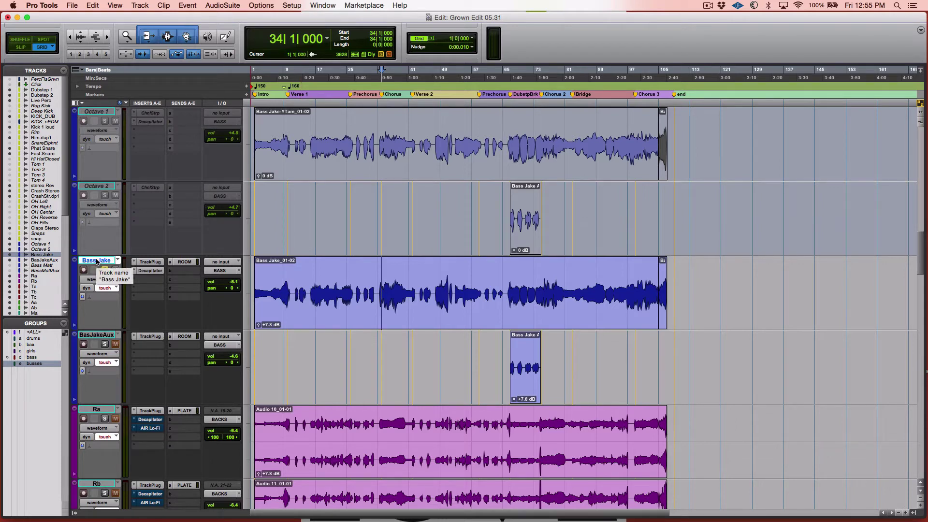
# Duplicate the Bass Jake track once with all its data and place the copy directly above the original.
pyautogui.hotkey('alt', 'shift', 'd')
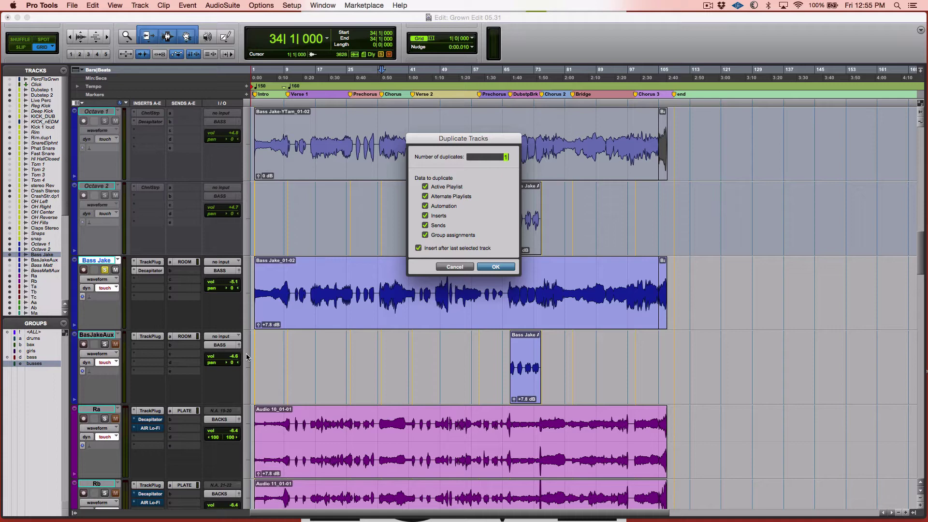
pyautogui.click(502, 267)
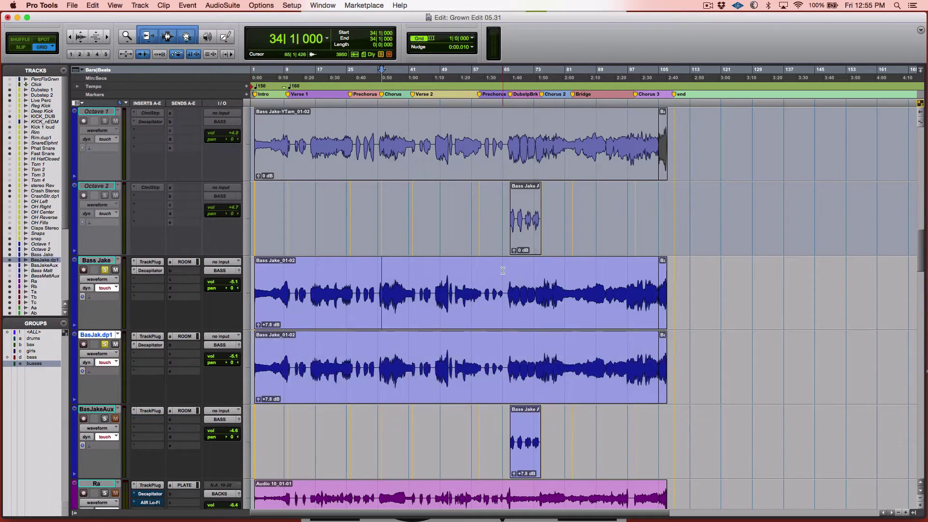
pyautogui.moveTo(93, 330); pyautogui.dragTo(96, 261)
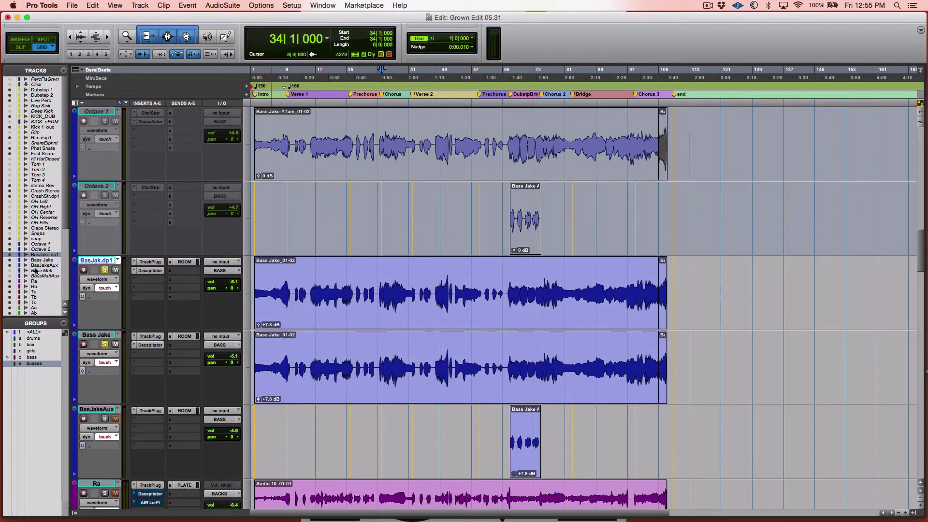
# Rename the duplicated bass track as Octave.
pyautogui.doubleClick(92, 263)
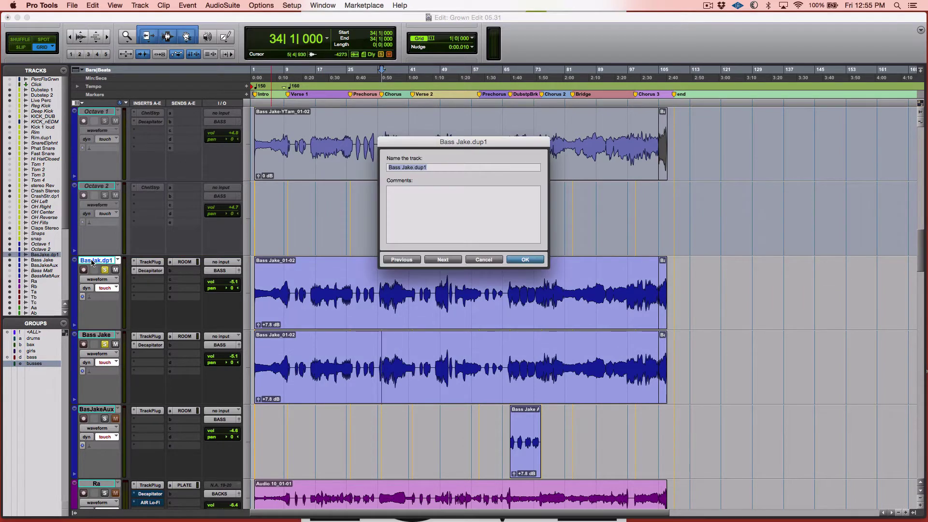
pyautogui.write('Octave')
pyautogui.press('Return')
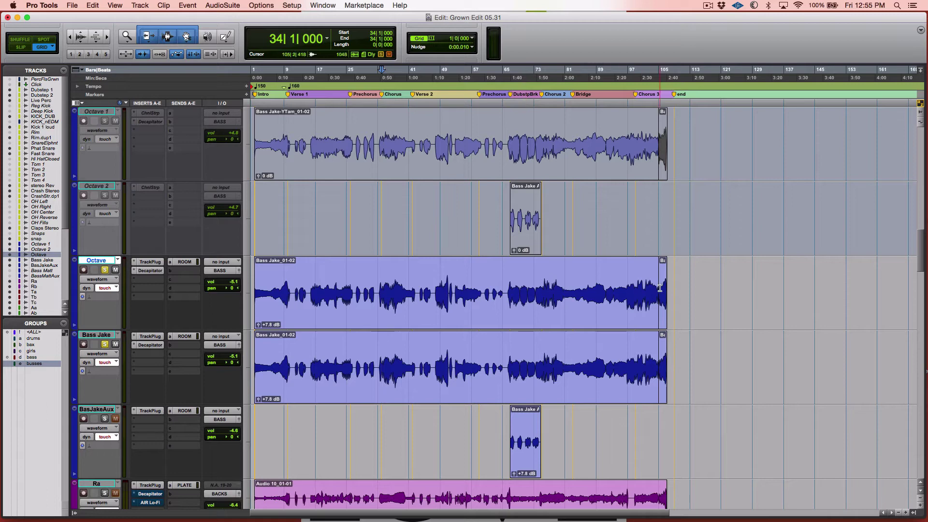
# Remove the TrackPlug and Decapitator inserts and the ROOM send from the Octave track.
pyautogui.click(133, 262)
pyautogui.click(142, 244)
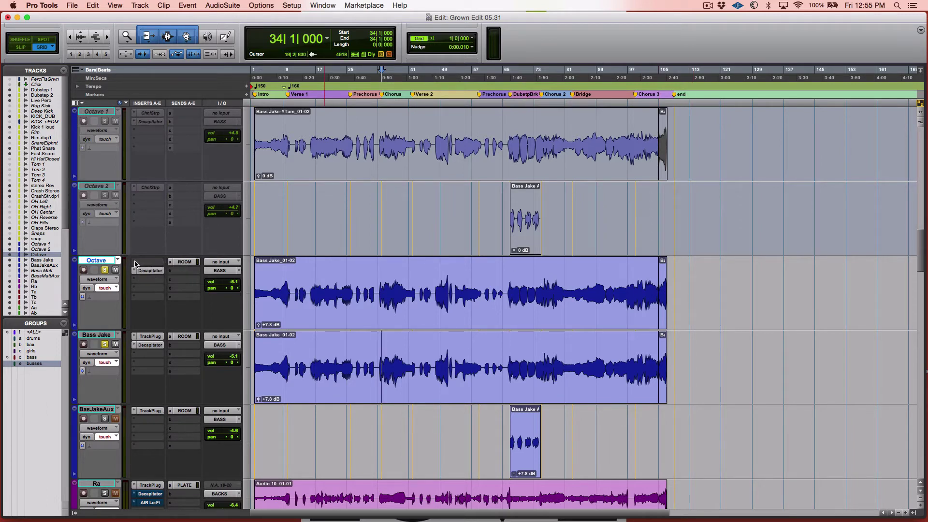
pyautogui.click(133, 271)
pyautogui.click(145, 253)
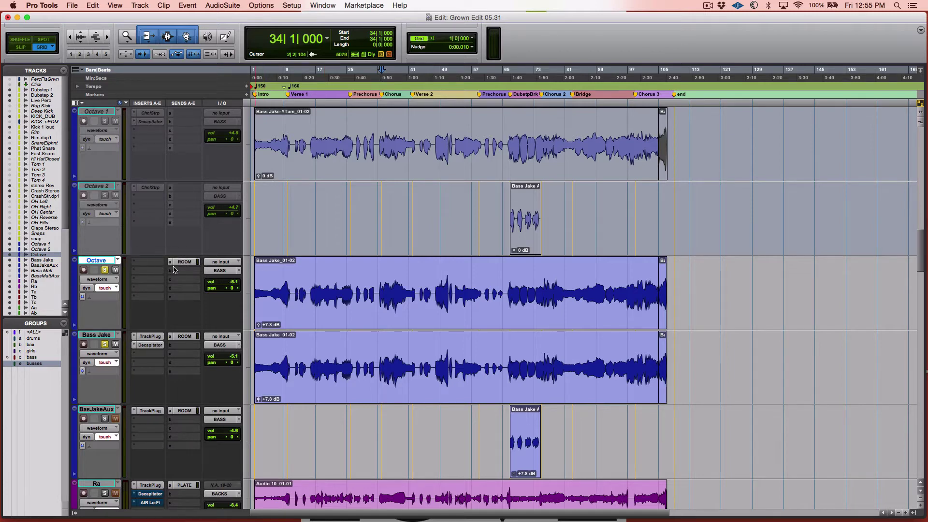
pyautogui.click(172, 261)
pyautogui.click(182, 245)
# Select all audio on the Octave track, open the Auto-Tune+Time AudioSuite pitch-shift processor and load its Danny octave preset.
pyautogui.click(672, 280)
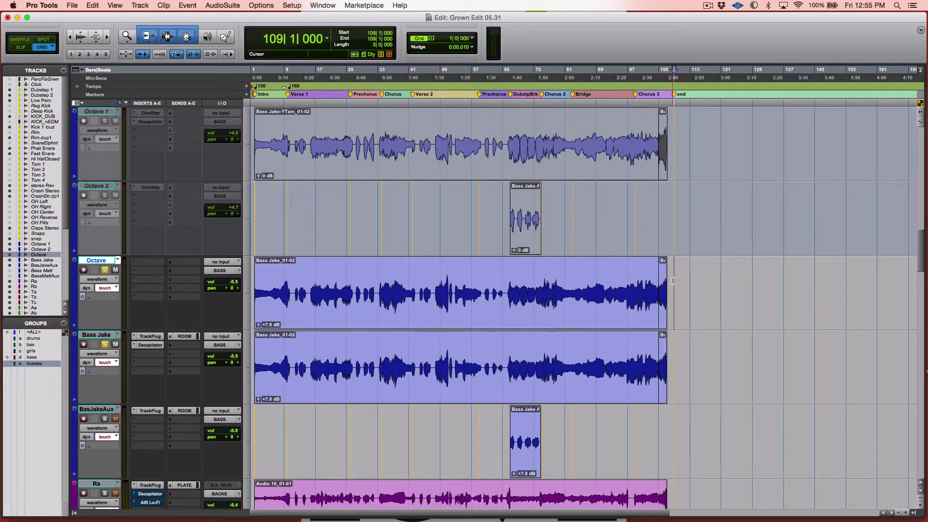
pyautogui.tripleClick(673, 280)
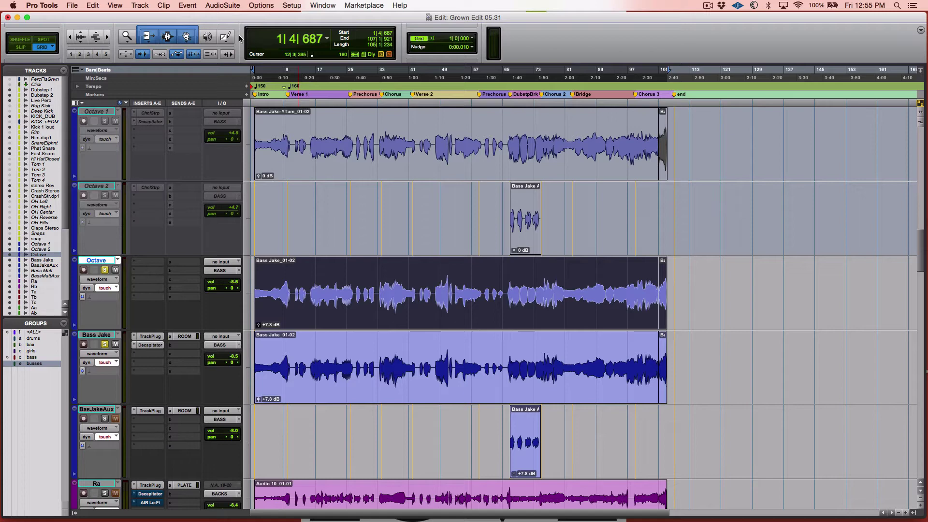
pyautogui.click(227, 6)
pyautogui.moveTo(241, 36)
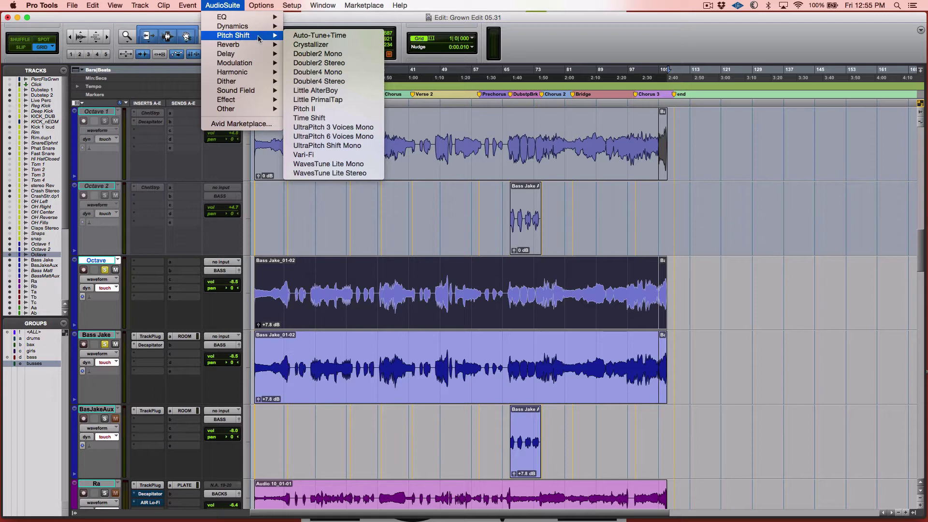
pyautogui.click(310, 37)
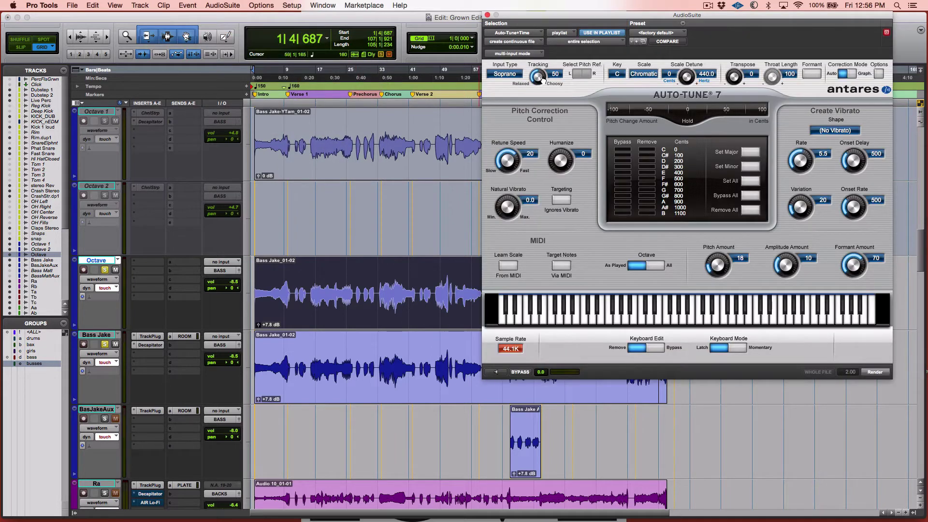
pyautogui.click(657, 33)
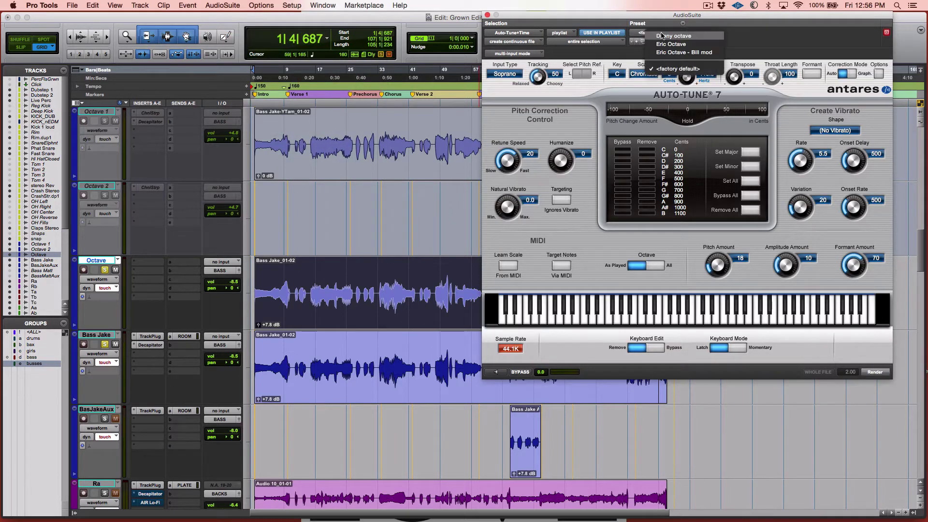
pyautogui.click(668, 73)
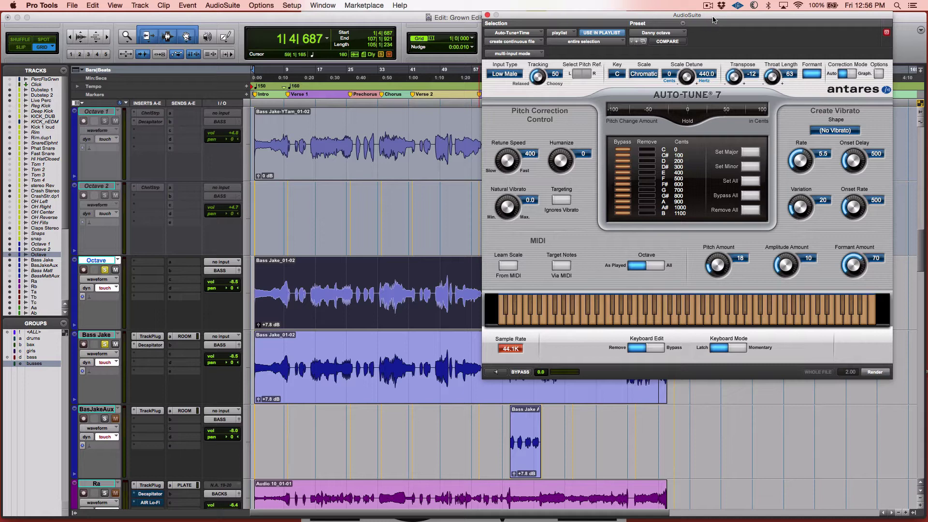
pyautogui.moveTo(715, 19); pyautogui.dragTo(651, 39)
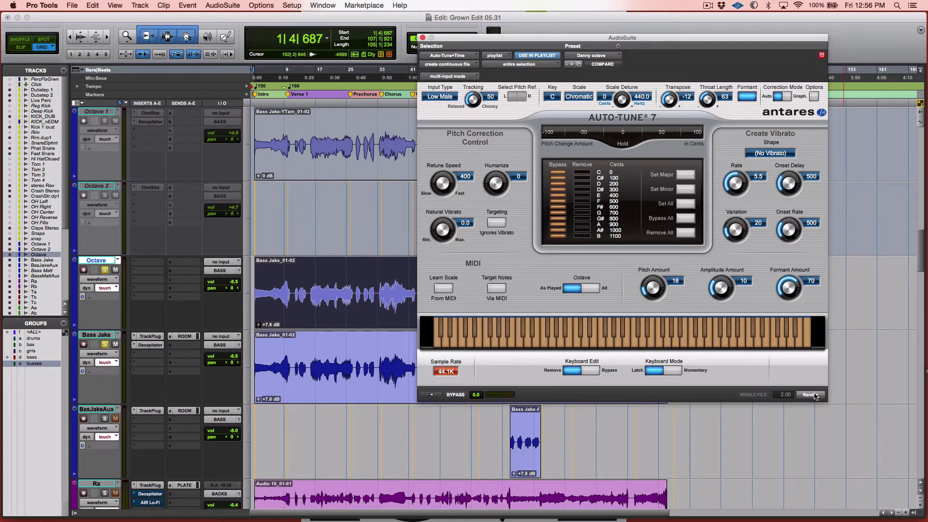
# Preview the Auto-Tune octave processing and render it onto the selected Octave audio.
pyautogui.click(428, 395)
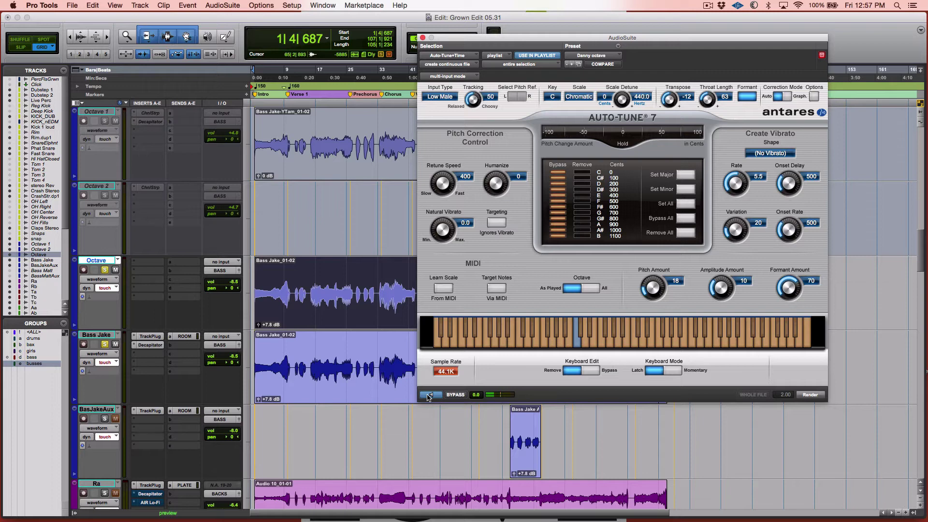
pyautogui.click(428, 396)
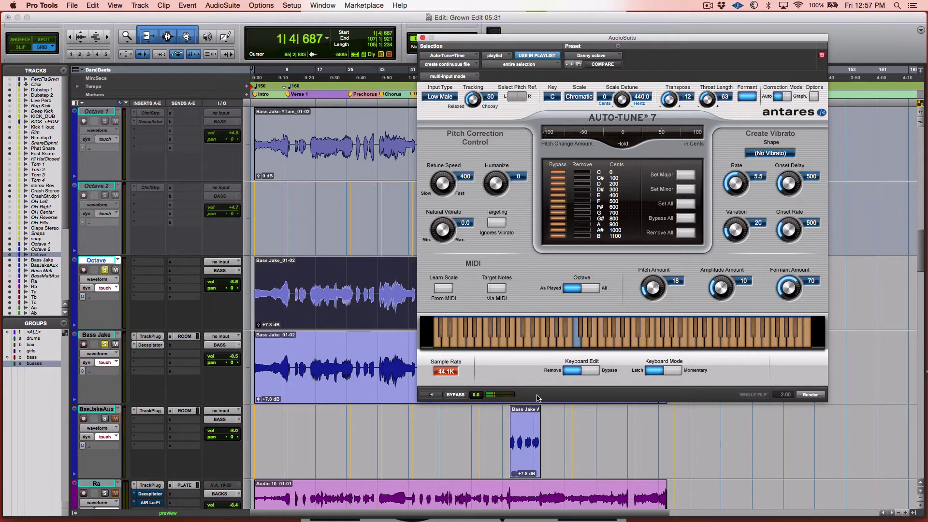
pyautogui.click(811, 395)
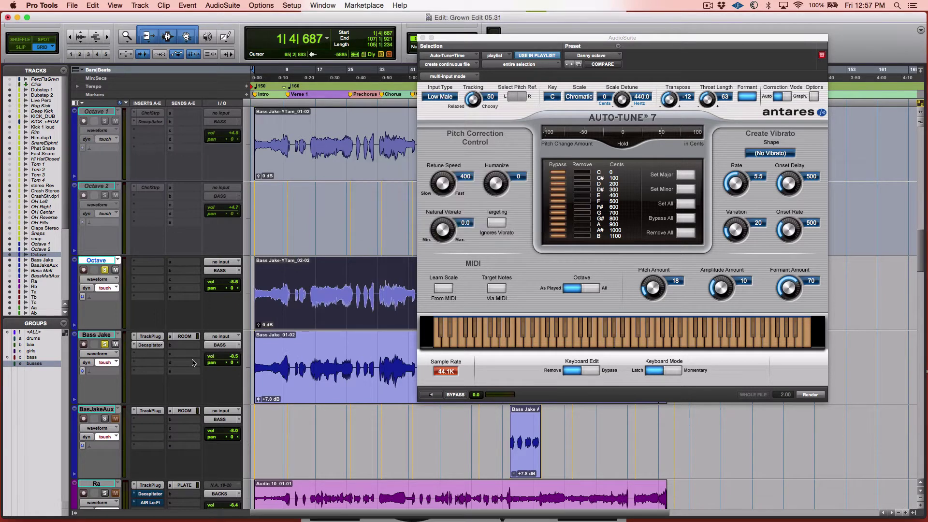
# Play from bar 33 with only the Octave track soloed, and again with only Bass Jake soloed.
pyautogui.click(104, 344)
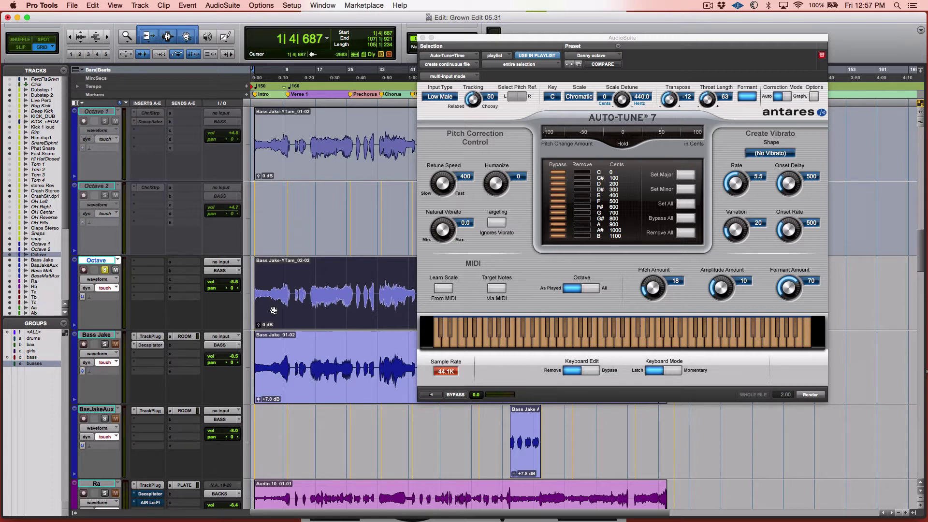
pyautogui.click(380, 283)
pyautogui.press('space')
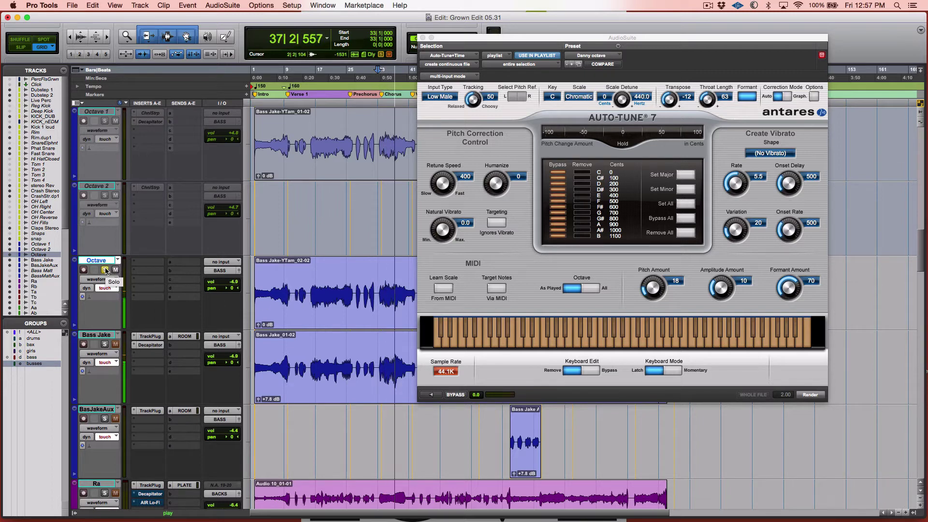
pyautogui.press('space')
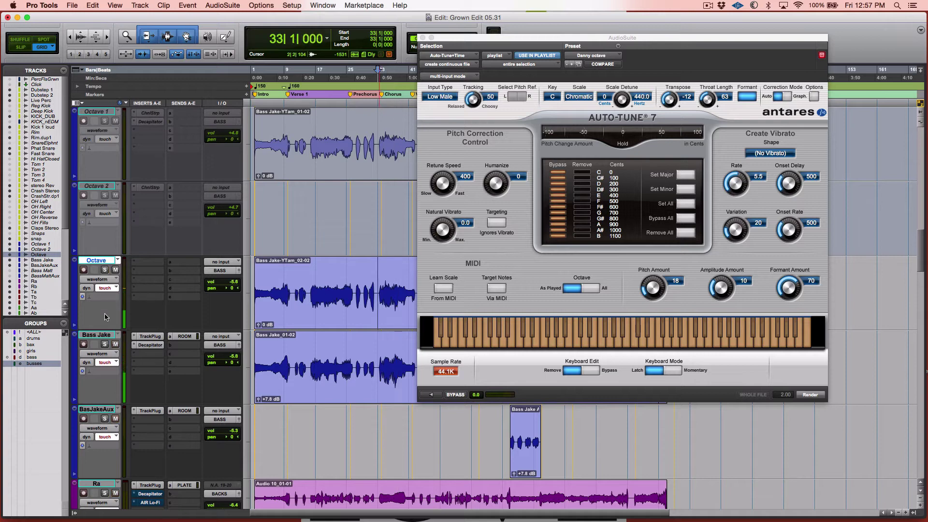
pyautogui.keyDown('super'); pyautogui.click(105, 344); pyautogui.keyUp('super')
pyautogui.press('space')
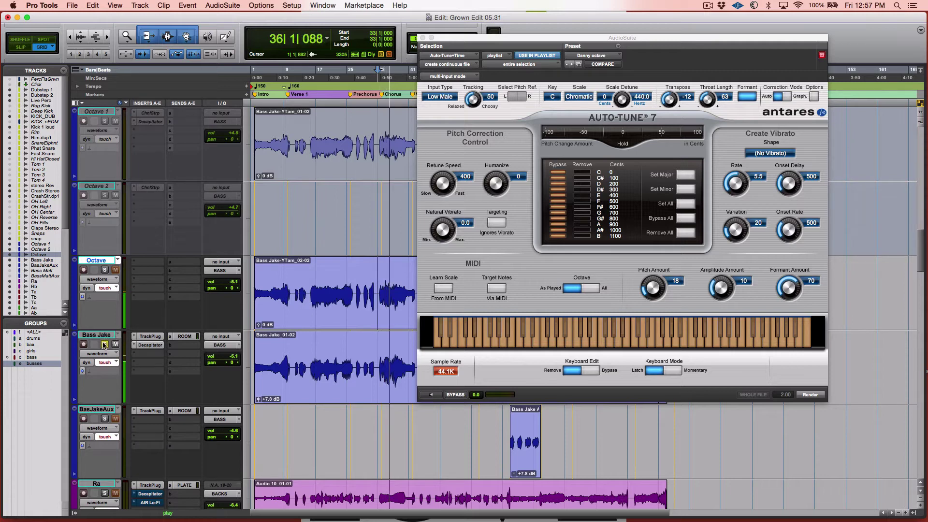
# Play from bar 16, switching solos to compare Bass Jake alone, Octave alone and both tracks together.
pyautogui.click(311, 354)
pyautogui.press('space')
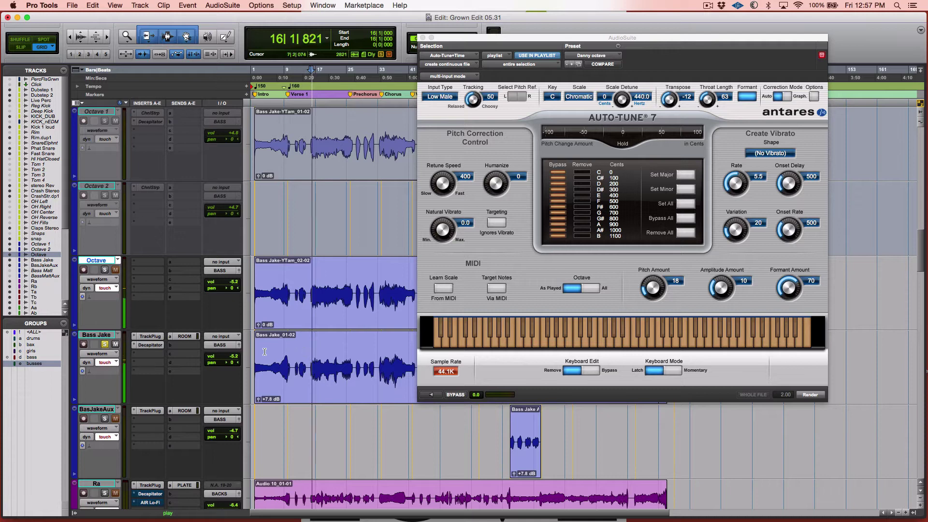
pyautogui.click(105, 269)
pyautogui.click(105, 345)
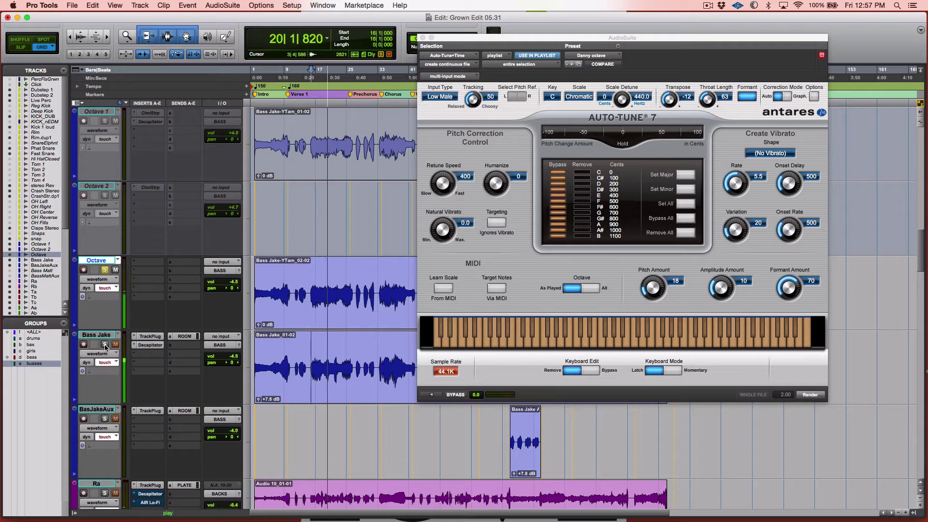
pyautogui.click(105, 345)
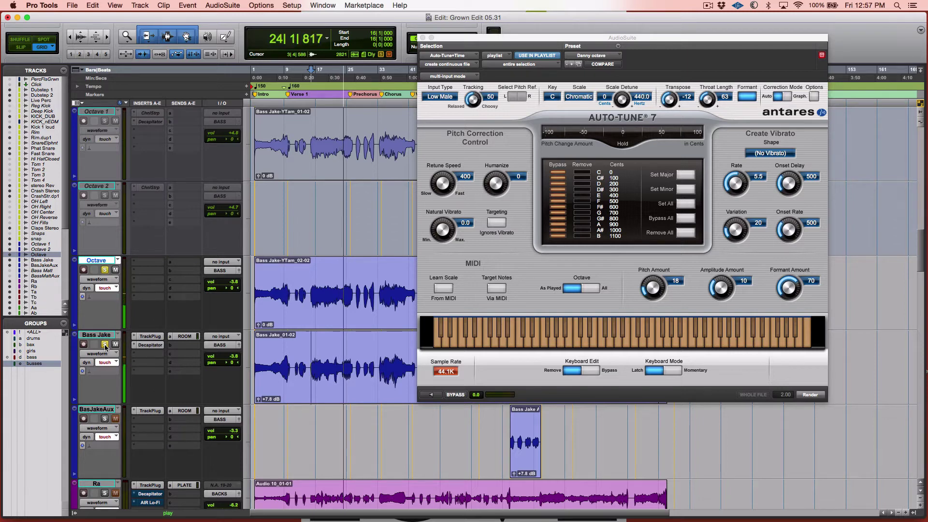
pyautogui.press('space')
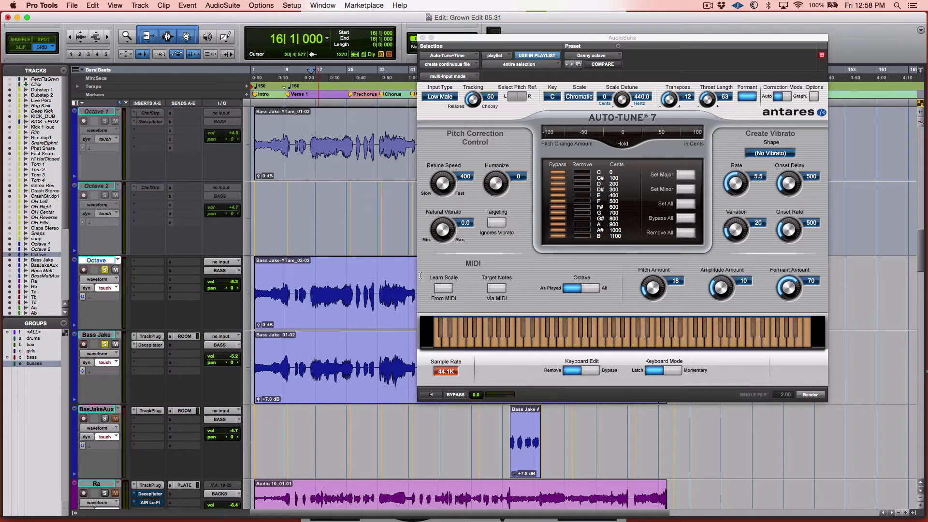
# Close the Auto-Tune window, unsolo Bass Jake and play the soloed Octave track from bar 18.
pyautogui.click(422, 39)
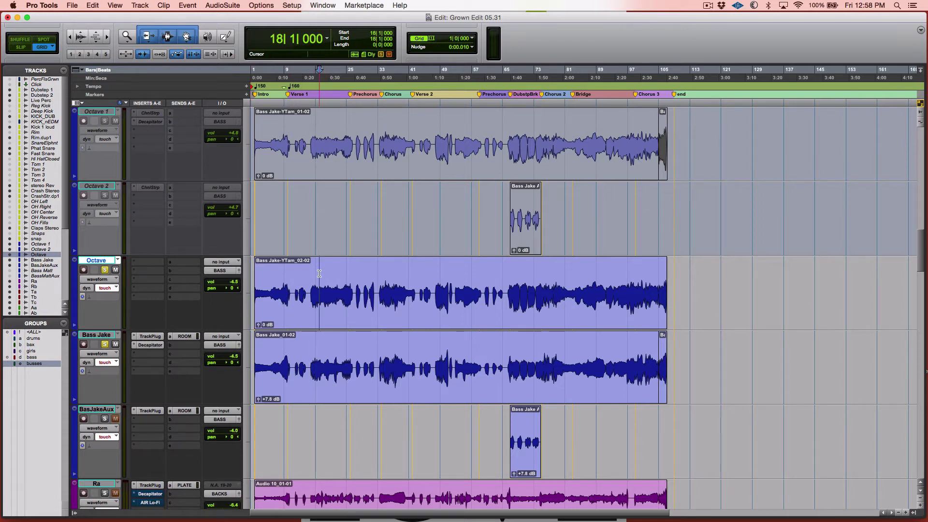
pyautogui.click(105, 345)
pyautogui.press('space')
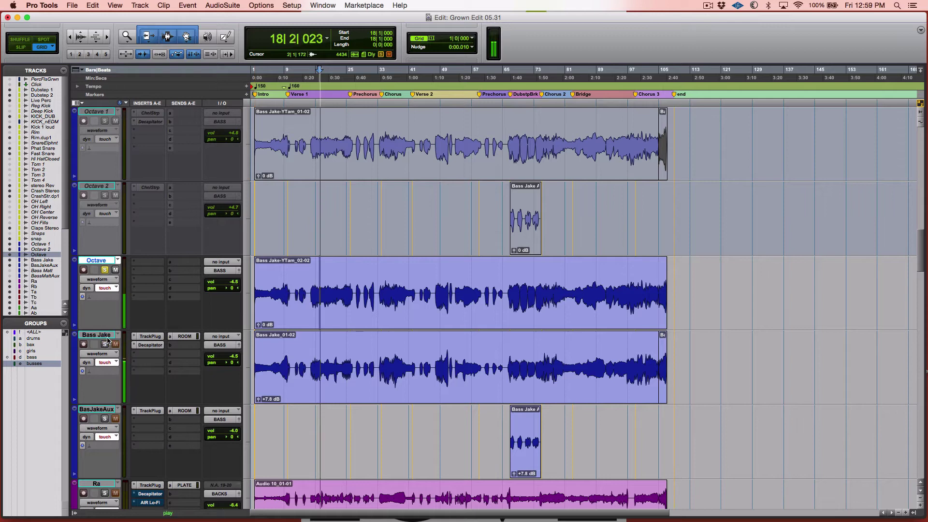
pyautogui.press('space')
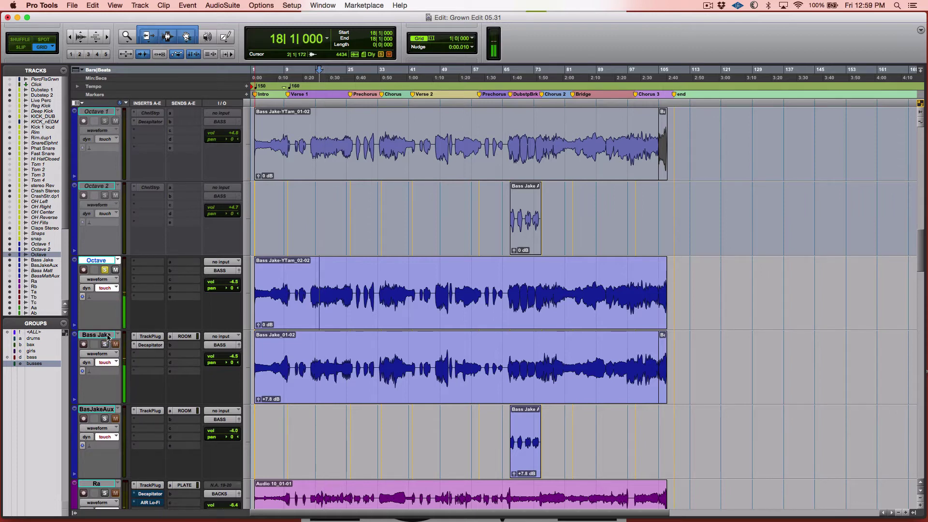
# Insert a mono Channel Strip plug-in on the first insert of the Octave track and load the Danny Octave preset.
pyautogui.click(146, 262)
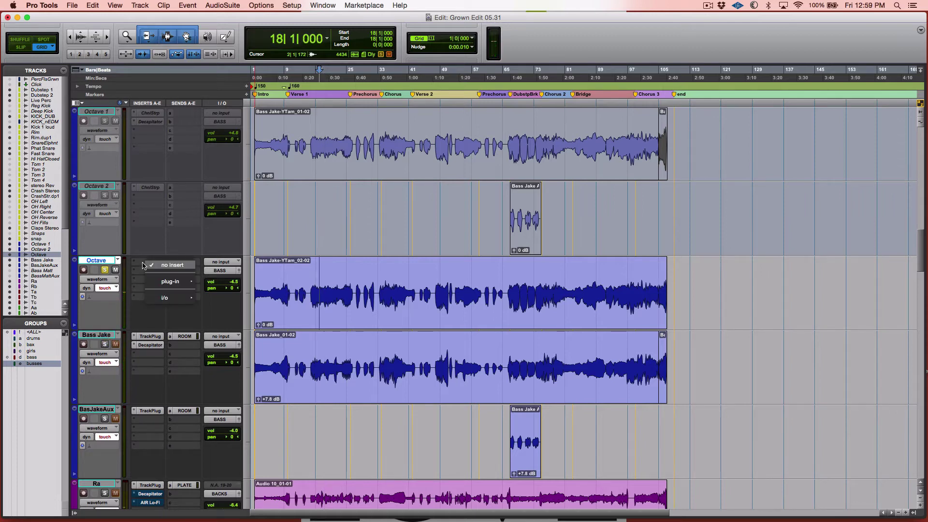
pyautogui.moveTo(171, 281)
pyautogui.moveTo(227, 292)
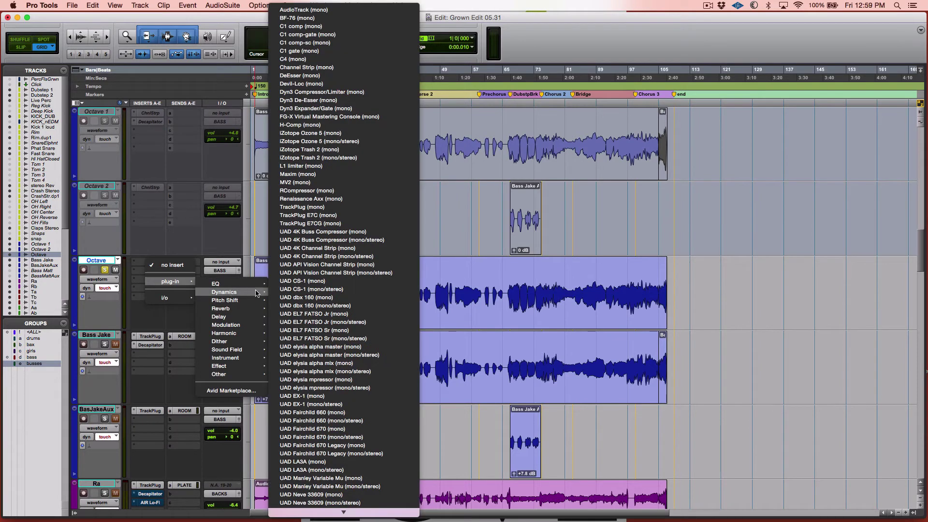
pyautogui.click(334, 67)
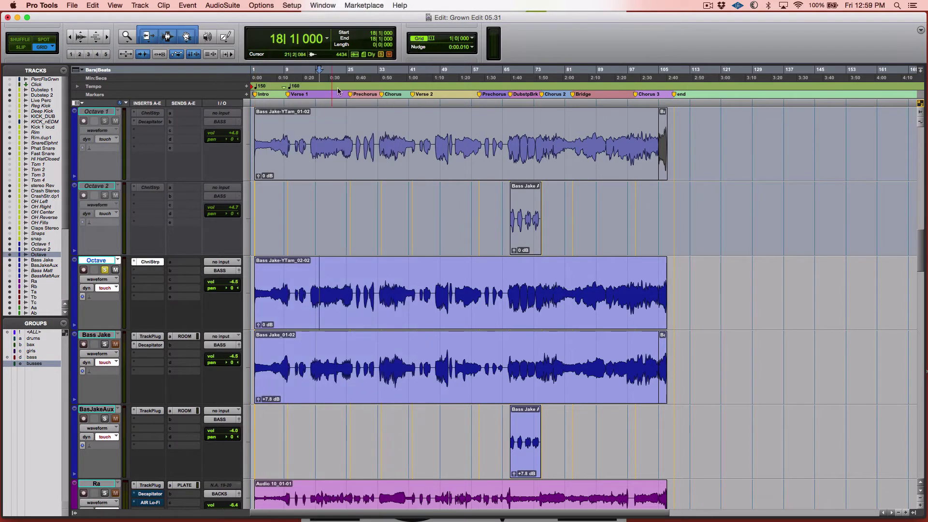
pyautogui.click(670, 126)
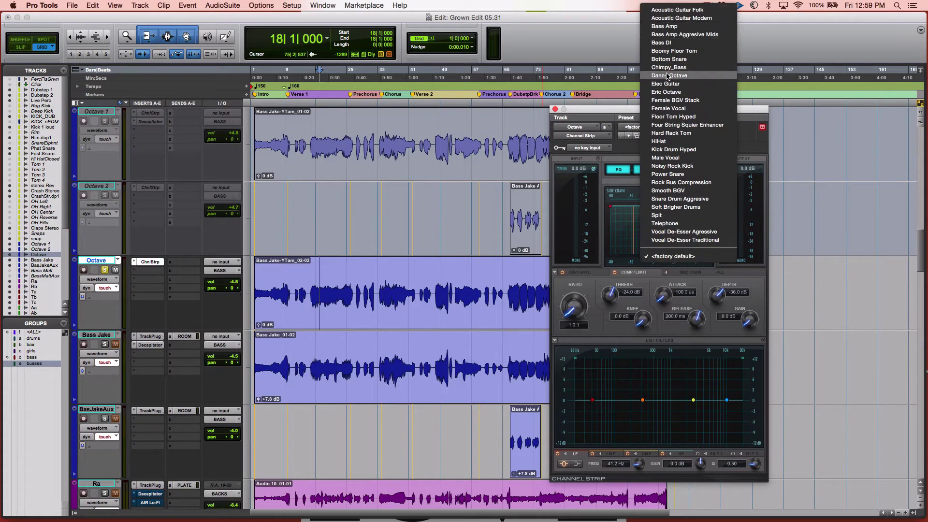
pyautogui.click(669, 76)
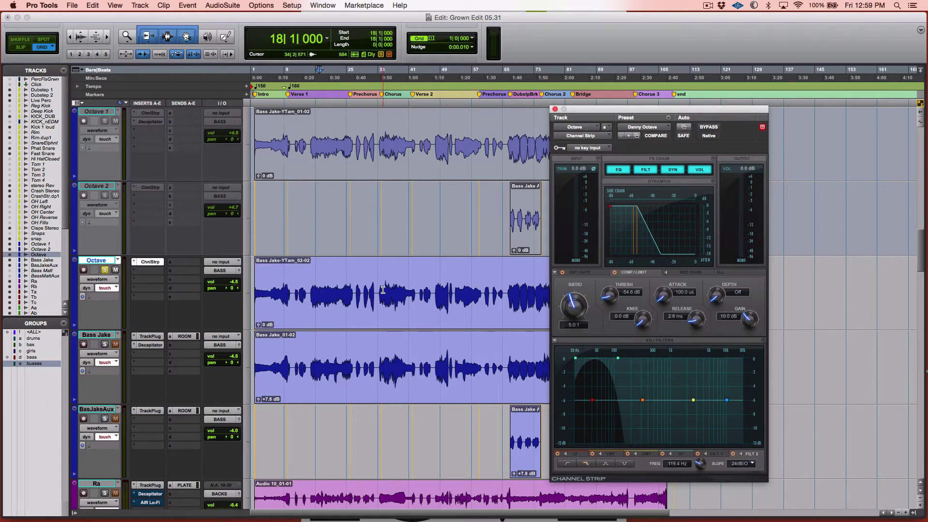
# Audition the soloed Octave track from bar 18, replay it with the compressor gain reset to 0 dB, and restore the gain to 10 dB.
pyautogui.press('space')
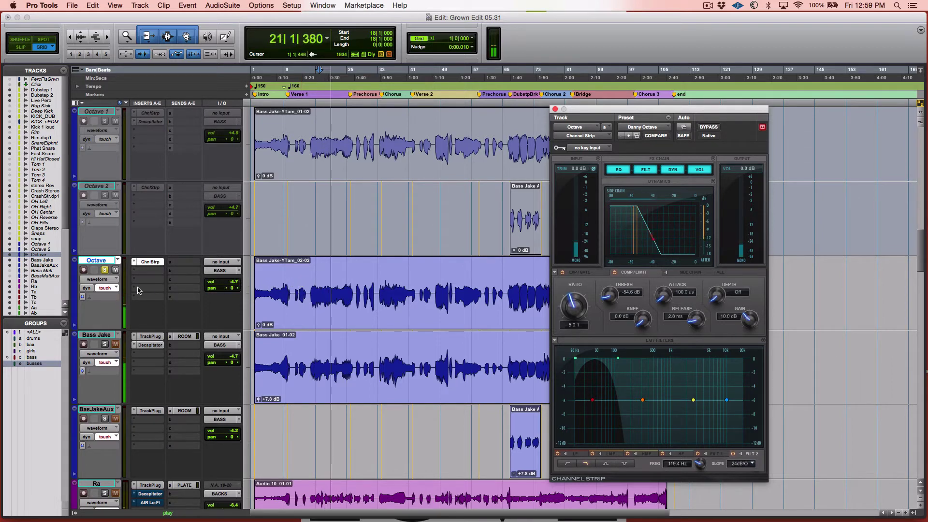
pyautogui.press('space')
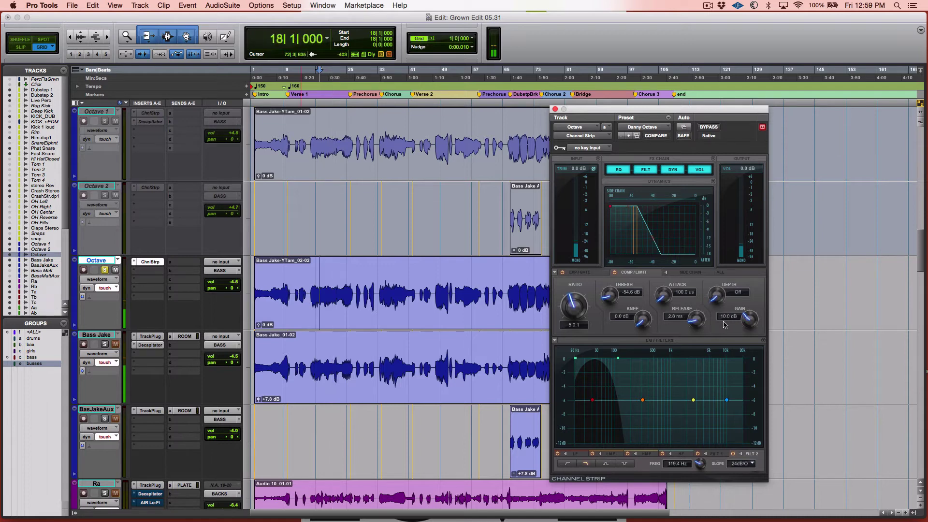
pyautogui.keyDown('alt'); pyautogui.click(749, 319); pyautogui.keyUp('alt')
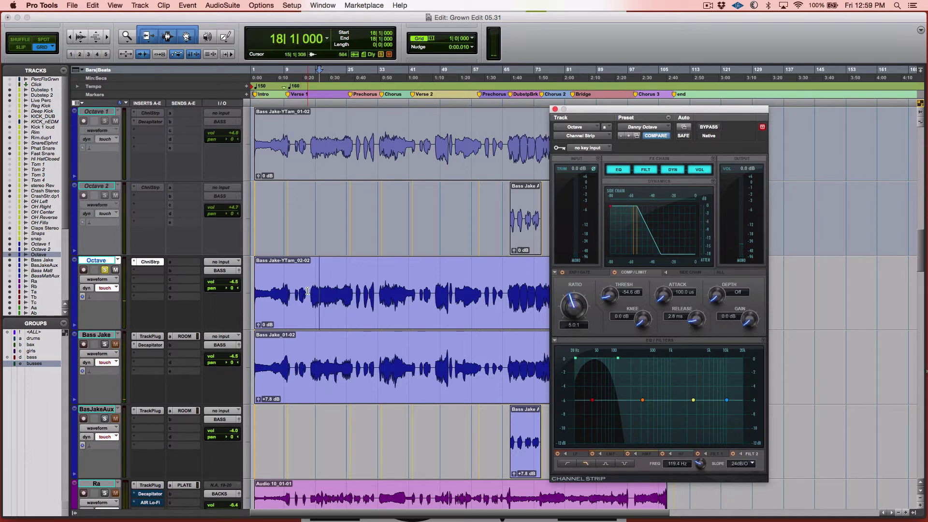
pyautogui.press('space')
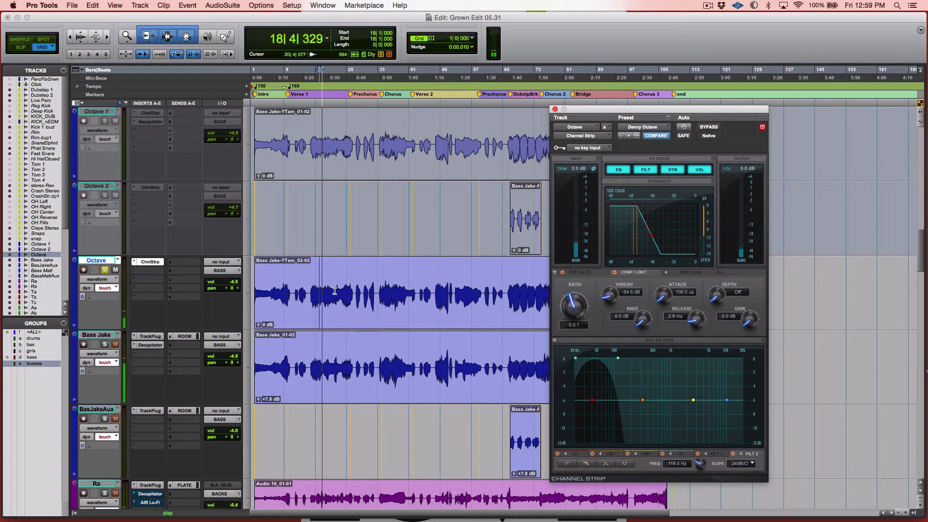
pyautogui.press('space')
pyautogui.click(728, 317)
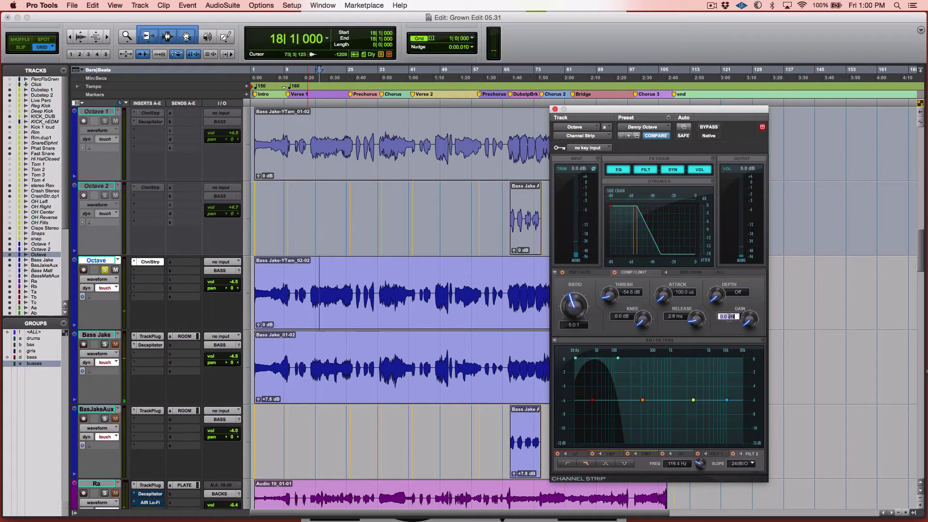
pyautogui.write('10')
pyautogui.press('Return')
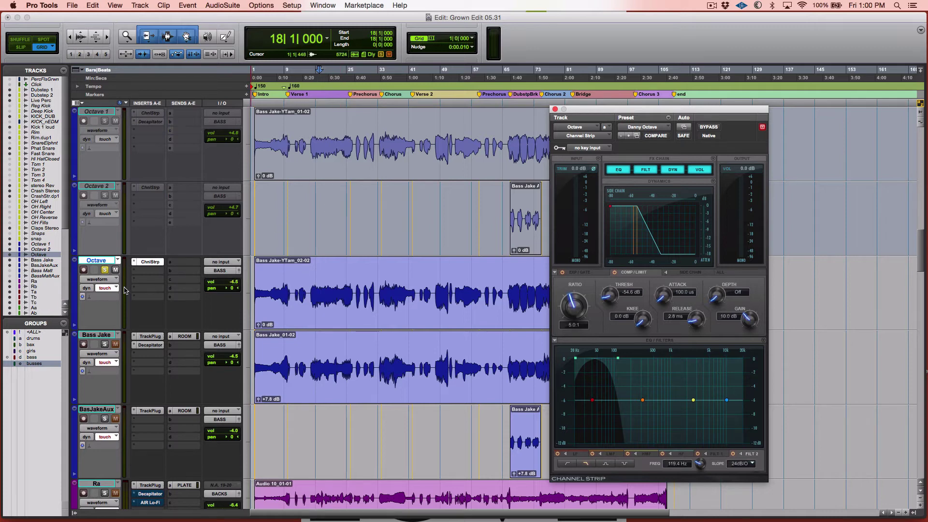
# Set the Octave track's automation mode to off.
pyautogui.click(105, 289)
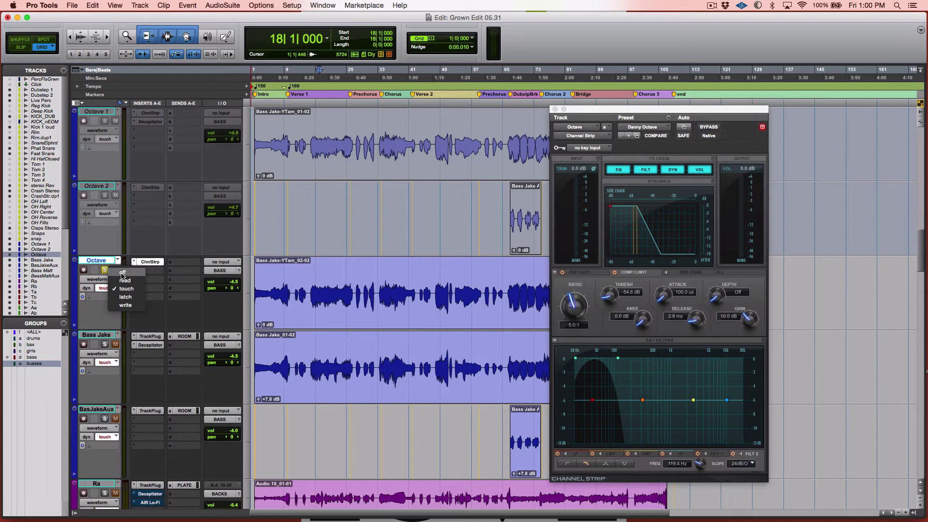
pyautogui.click(125, 280)
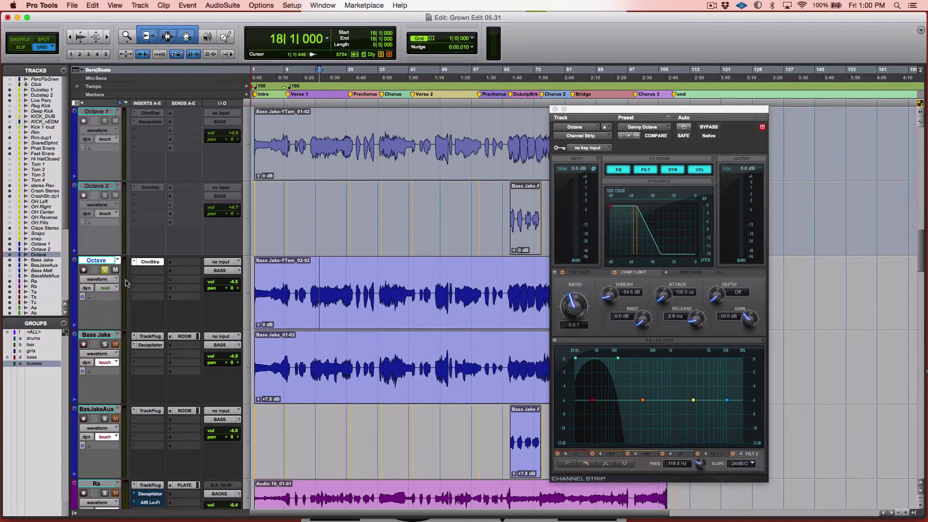
pyautogui.click(115, 285)
pyautogui.click(123, 278)
# Solo Bass Jake alongside Octave and, during playback, set the Octave volume to 0.0 dB and its compressor gain to 12.3 dB.
pyautogui.click(105, 344)
pyautogui.press('space')
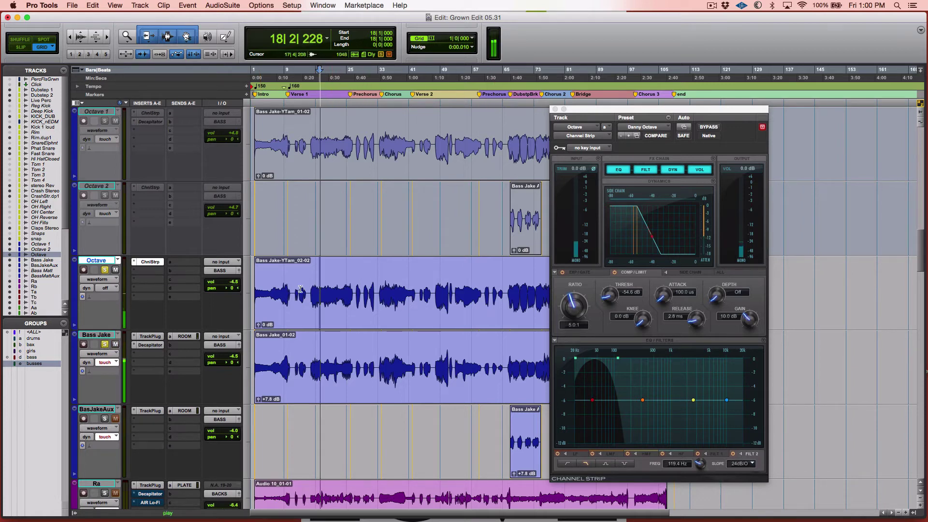
pyautogui.keyDown('alt'); pyautogui.click(233, 282); pyautogui.keyUp('alt')
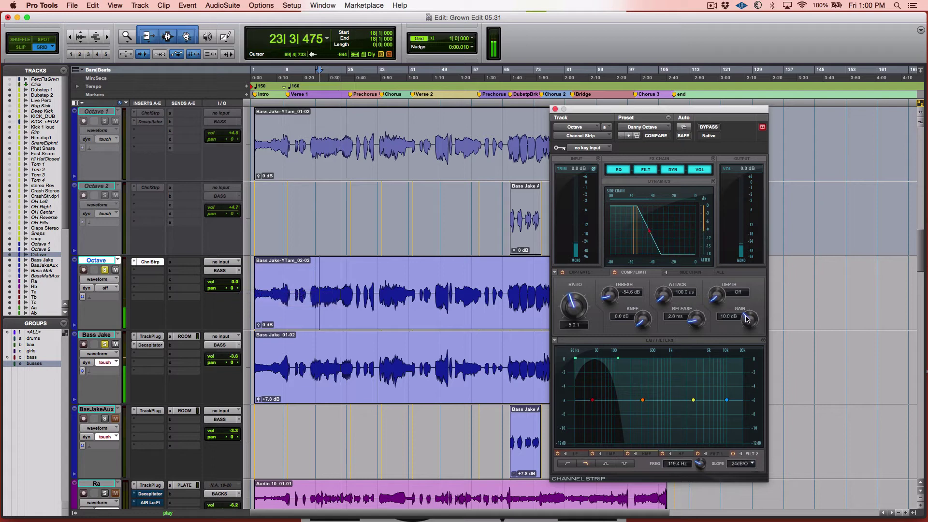
pyautogui.moveTo(749, 319); pyautogui.dragTo(747, 312)
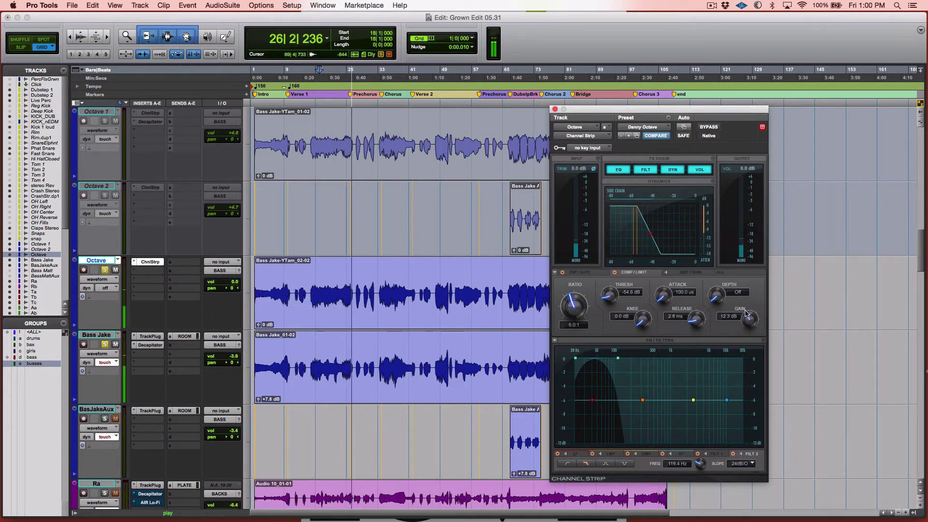
# Play the soloed Octave and Bass Jake tracks together from bar 34.
pyautogui.click(382, 285)
pyautogui.click(383, 285)
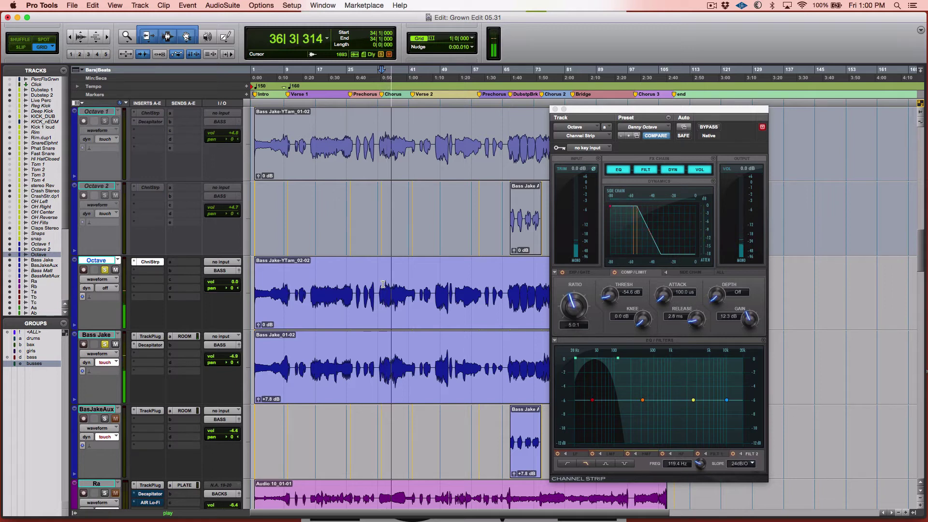
pyautogui.press('space')
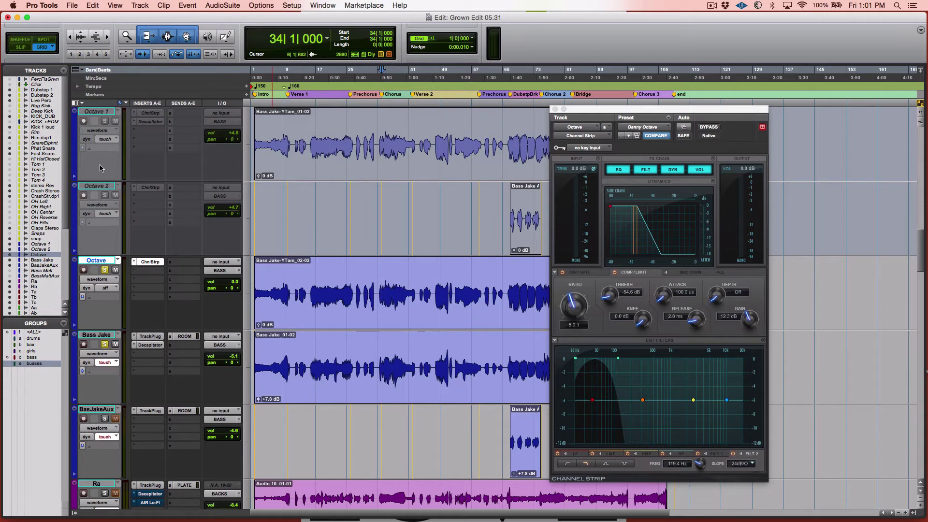
# Copy the inactive Decapitator from Octave 1 to the second insert of Octave, activate it and move its window off the waveform.
pyautogui.click(146, 123)
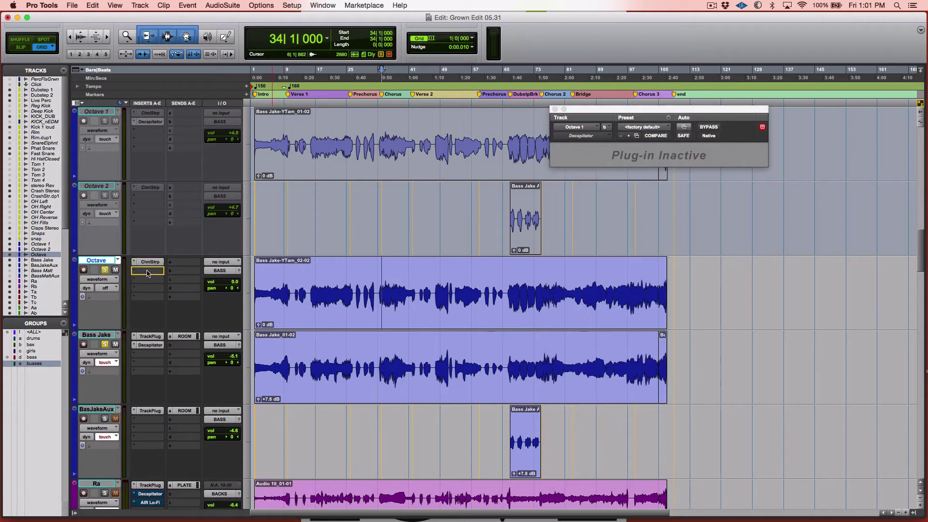
pyautogui.moveTo(147, 274); pyautogui.dragTo(148, 273)
pyautogui.click(150, 272)
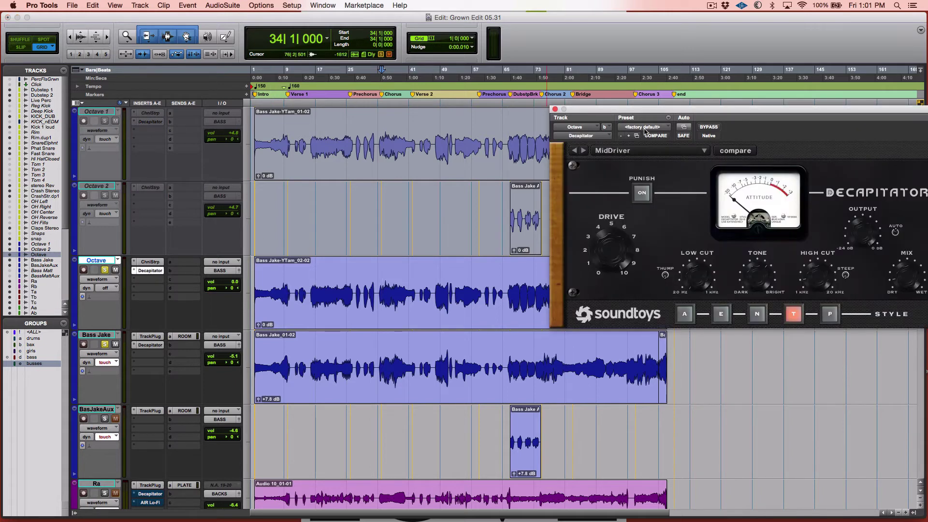
pyautogui.moveTo(677, 112); pyautogui.dragTo(574, 48)
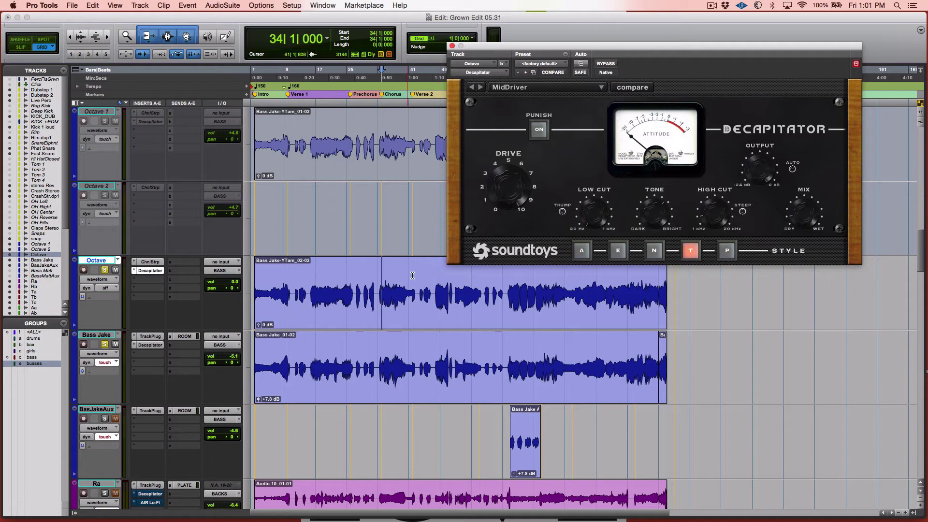
# Play from bar 34, unsoloing Bass Jake and bypassing Decapitator to hear the Octave track without its distortion.
pyautogui.press('space')
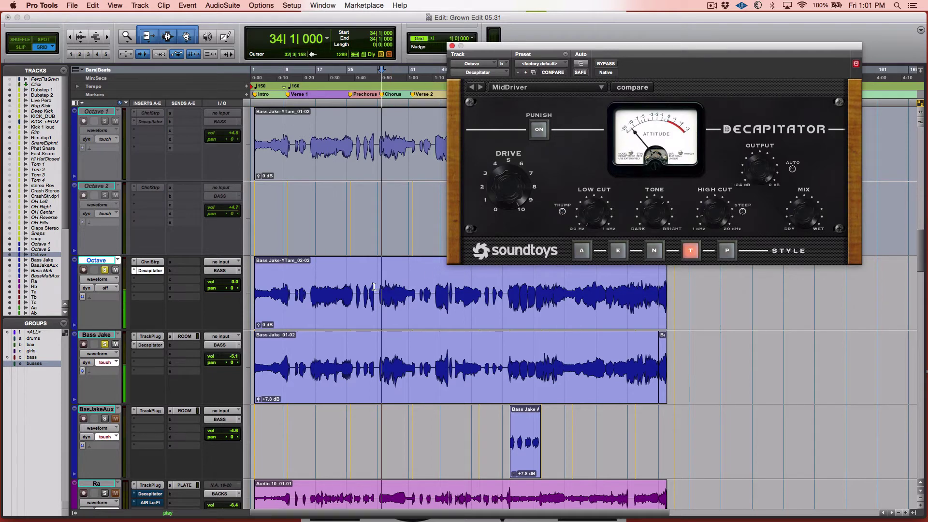
pyautogui.click(133, 286)
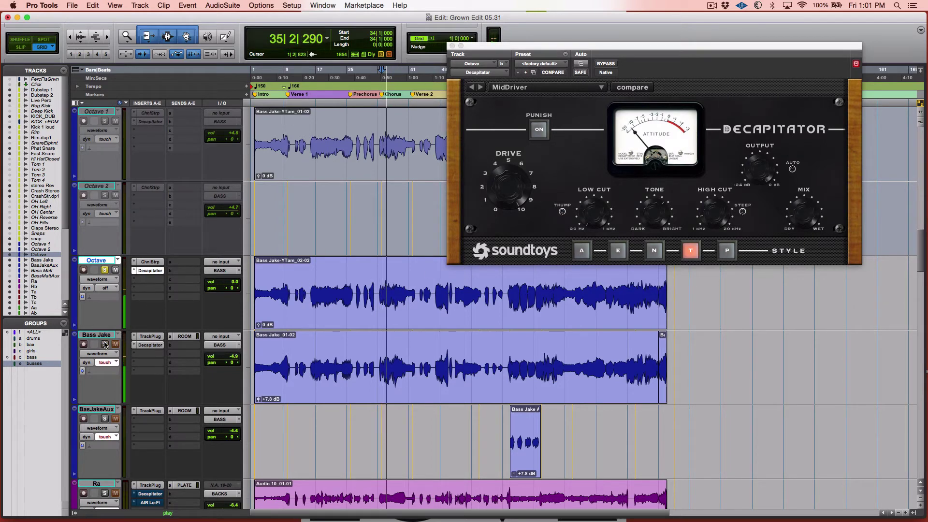
pyautogui.keyDown('super'); pyautogui.click(150, 271); pyautogui.keyUp('super')
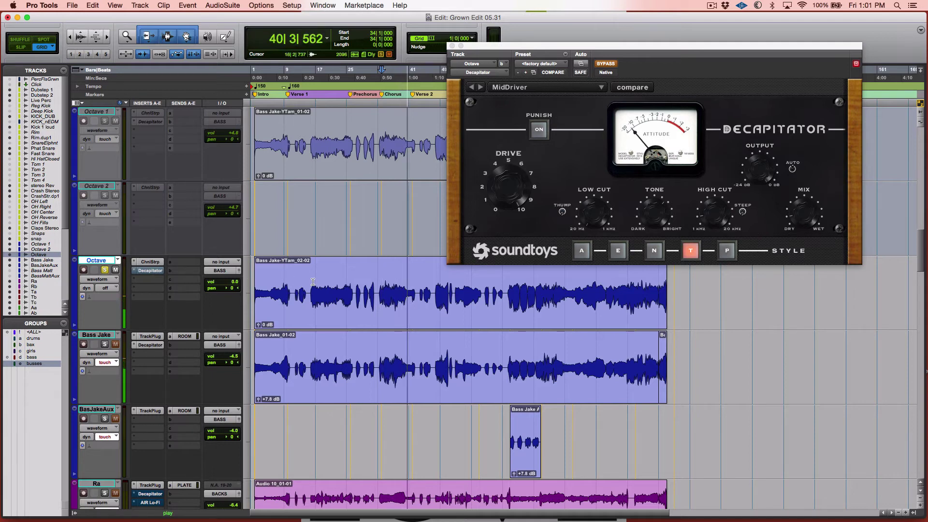
pyautogui.press('space')
# Play the Octave track from bar 95, toggling the Decapitator bypass to compare both sounds and leaving the plug-in active.
pyautogui.click(622, 281)
pyautogui.press('space')
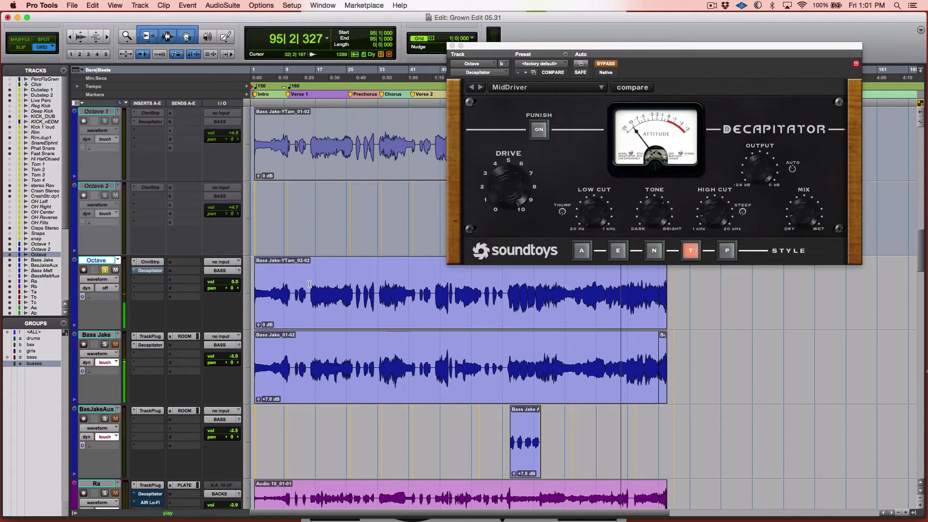
pyautogui.keyDown('super'); pyautogui.click(153, 270); pyautogui.keyUp('super')
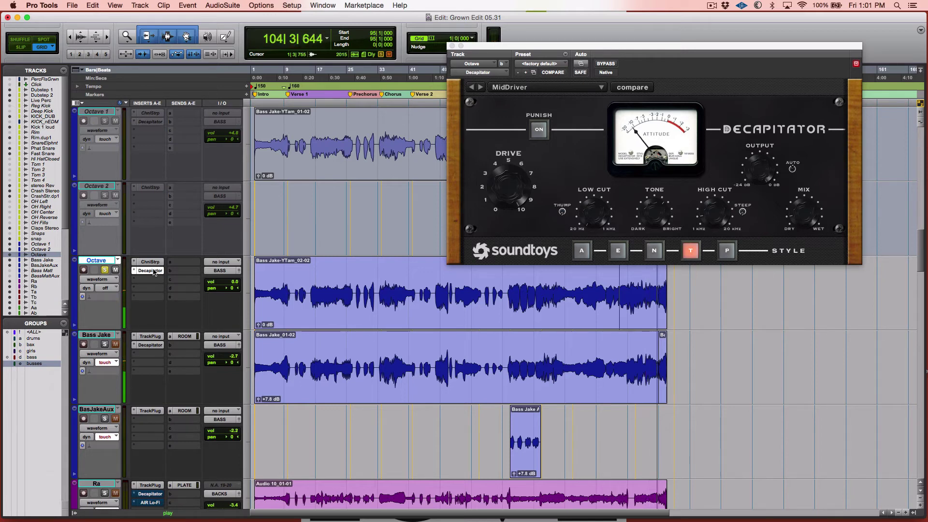
pyautogui.keyDown('super'); pyautogui.click(154, 270); pyautogui.keyUp('super')
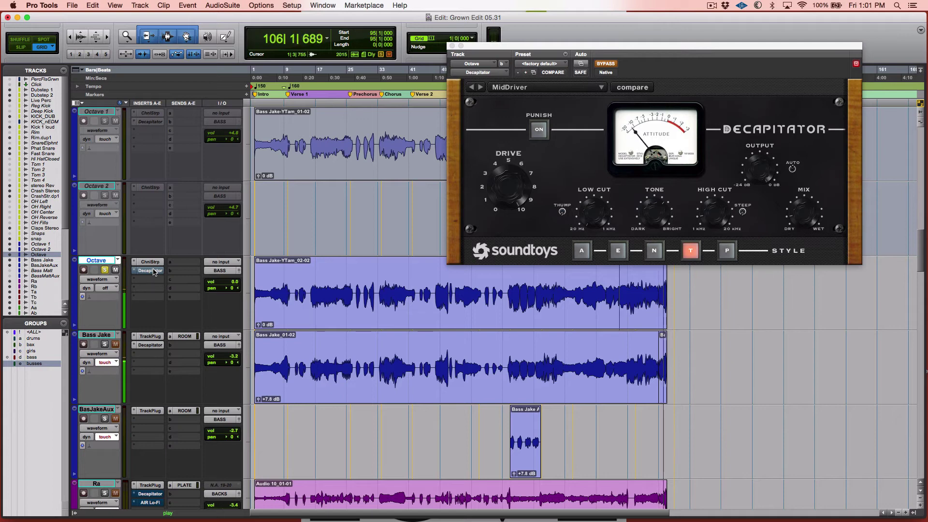
pyautogui.press('space')
pyautogui.press('space')
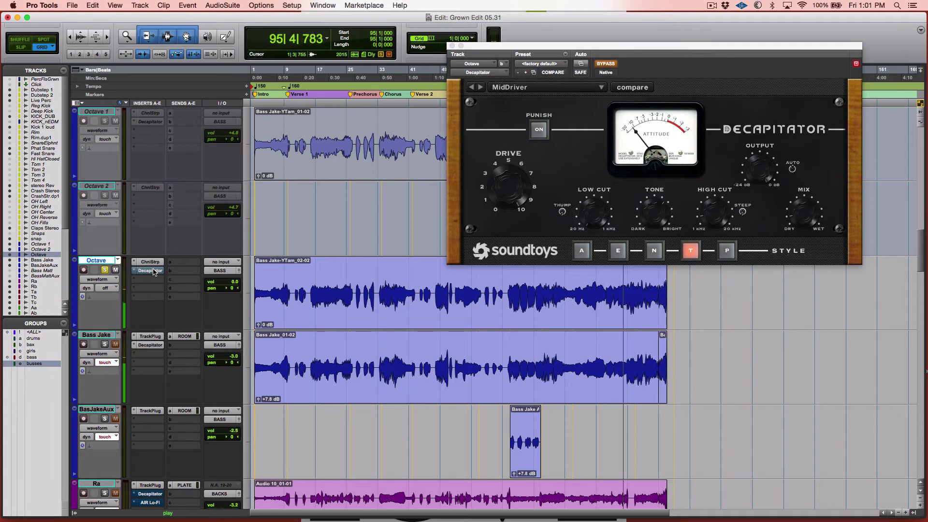
pyautogui.keyDown('super'); pyautogui.click(154, 271); pyautogui.keyUp('super')
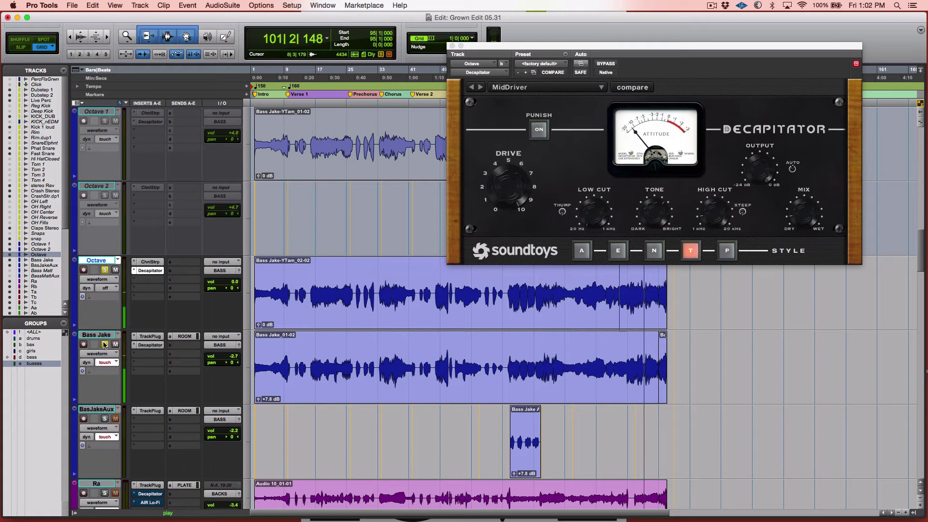
# Close the Decapitator window, stop playback and raise the Octave track's volume to +4.2 dB.
pyautogui.click(452, 47)
pyautogui.press('space')
pyautogui.moveTo(232, 285); pyautogui.dragTo(232, 282)
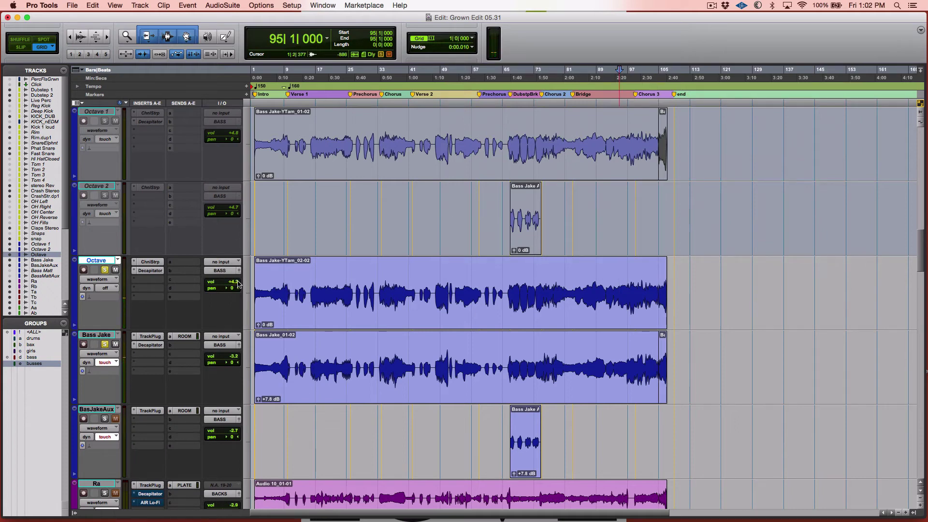
# Play the soloed Octave and Bass Jake tracks together from bar 88.
pyautogui.click(589, 292)
pyautogui.press('space')
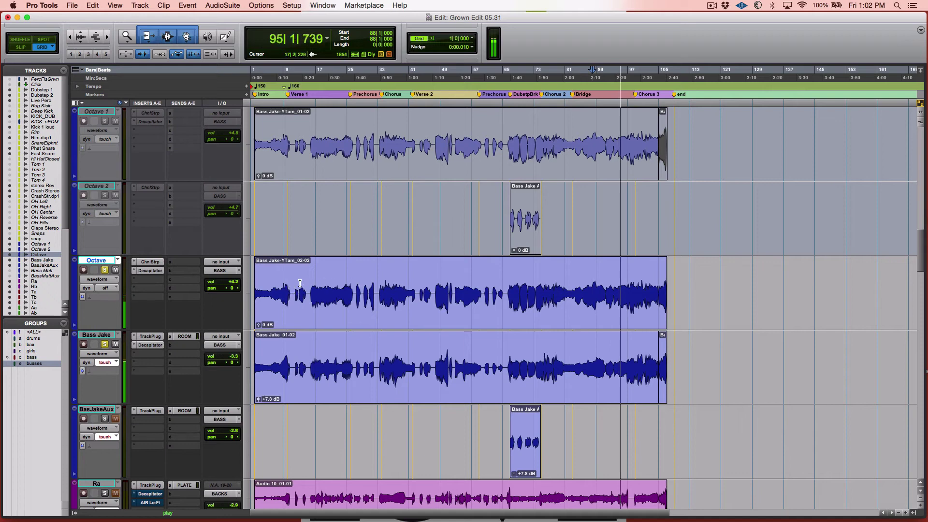
pyautogui.press('space')
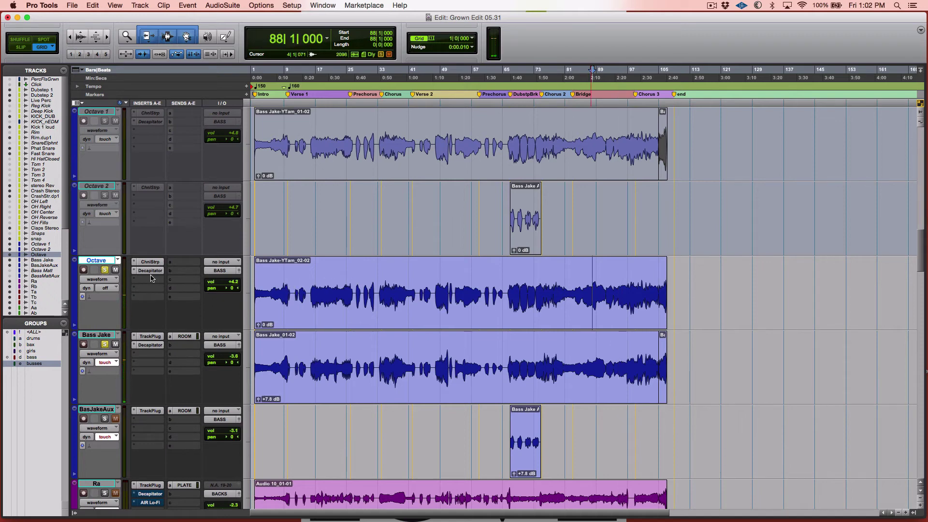
# Clear all solos, play the full mix from bar 17, stop playback and solo the Octave track again.
pyautogui.keyDown('alt'); pyautogui.click(104, 270); pyautogui.keyUp('alt')
pyautogui.click(314, 273)
pyautogui.press('space')
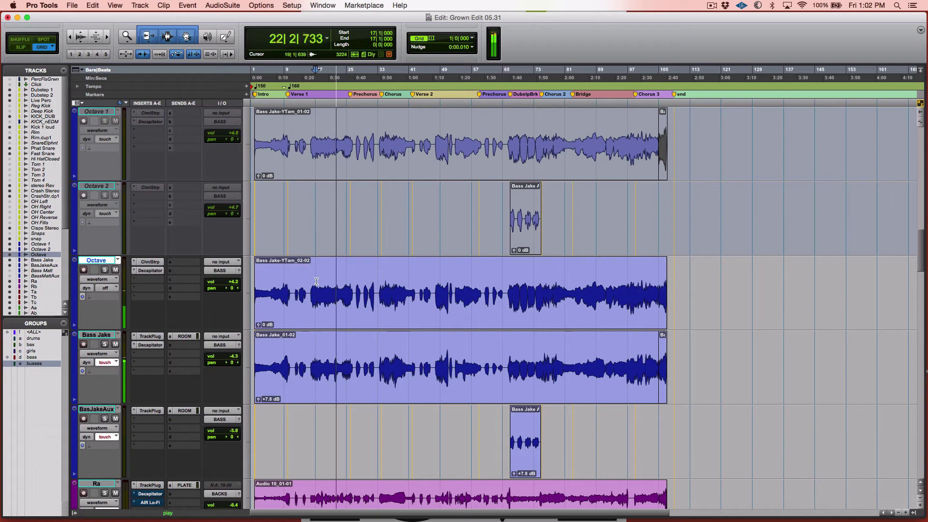
pyautogui.press('space')
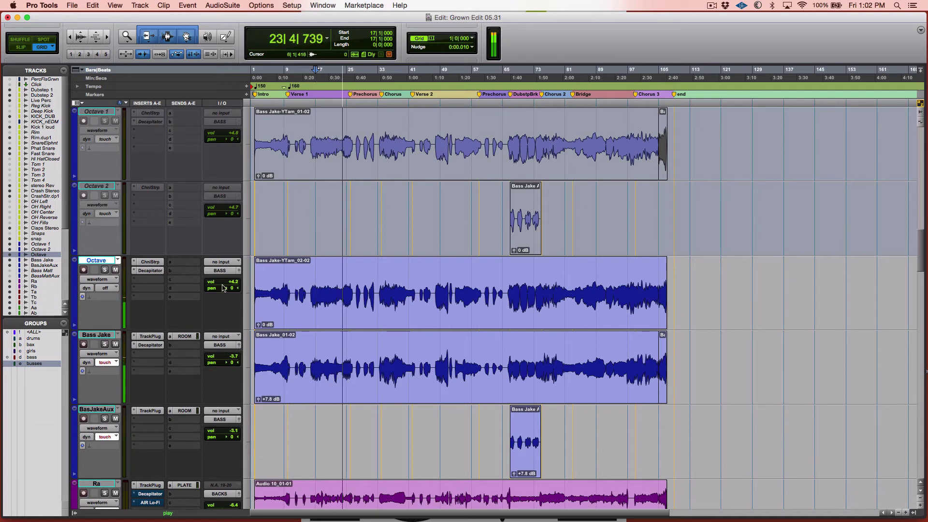
pyautogui.click(103, 272)
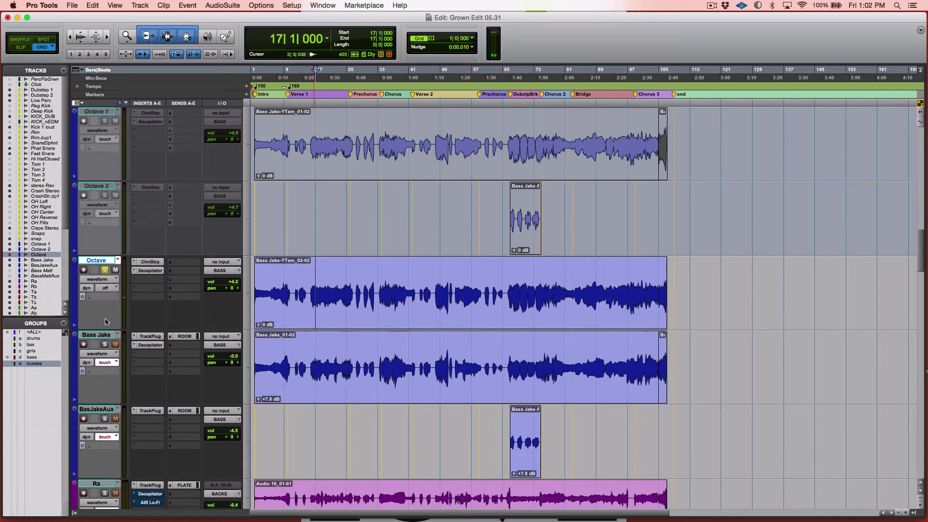
# Enable the drums group and solo all its tracks along with the Octave track.
pyautogui.scroll(5, 140, 350)
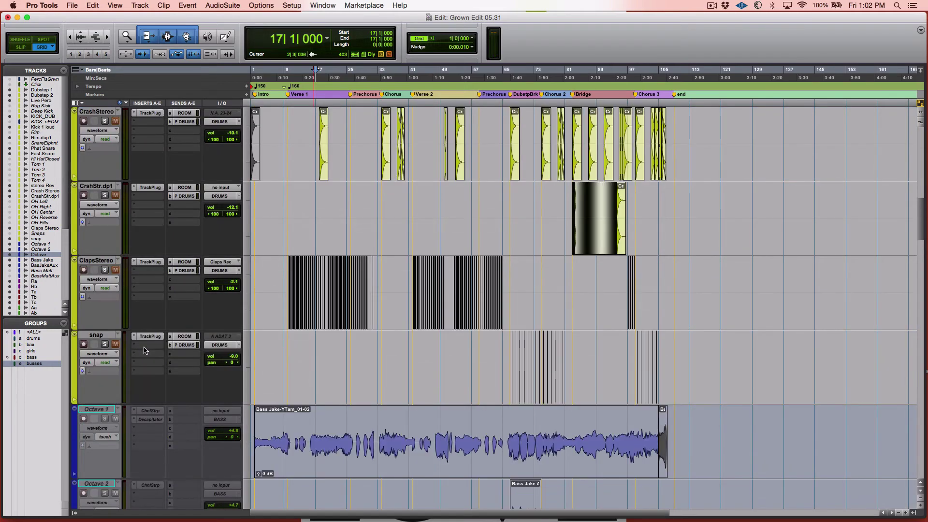
pyautogui.scroll(10, 144, 350)
pyautogui.scroll(2, 144, 349)
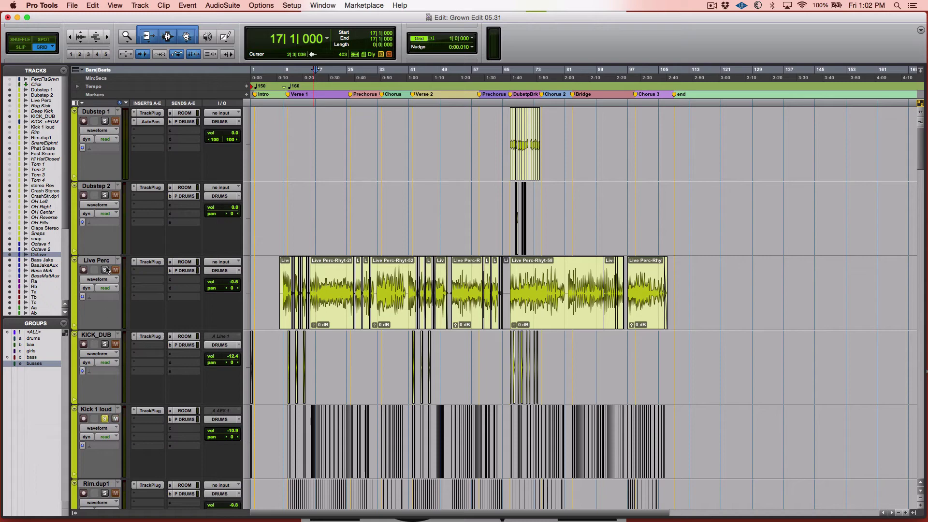
pyautogui.scroll(-5, 137, 277)
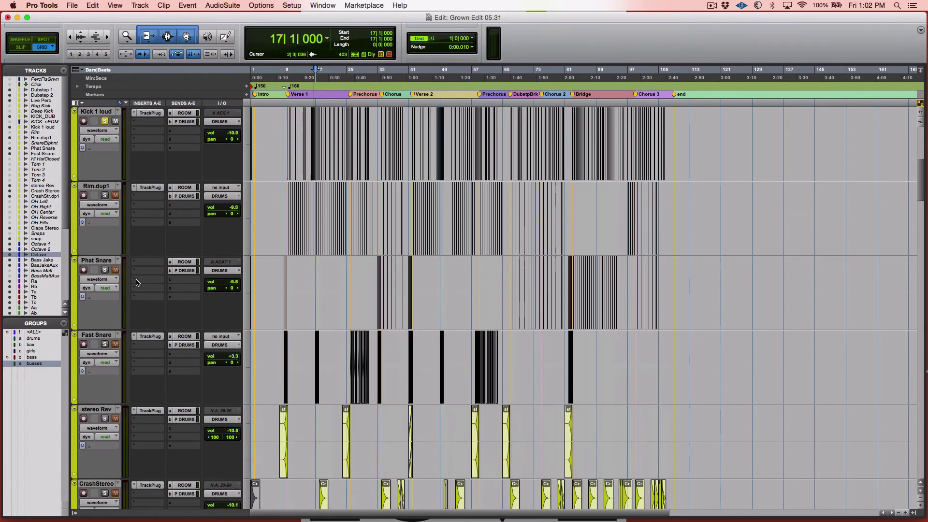
pyautogui.scroll(4, 137, 278)
pyautogui.click(52, 340)
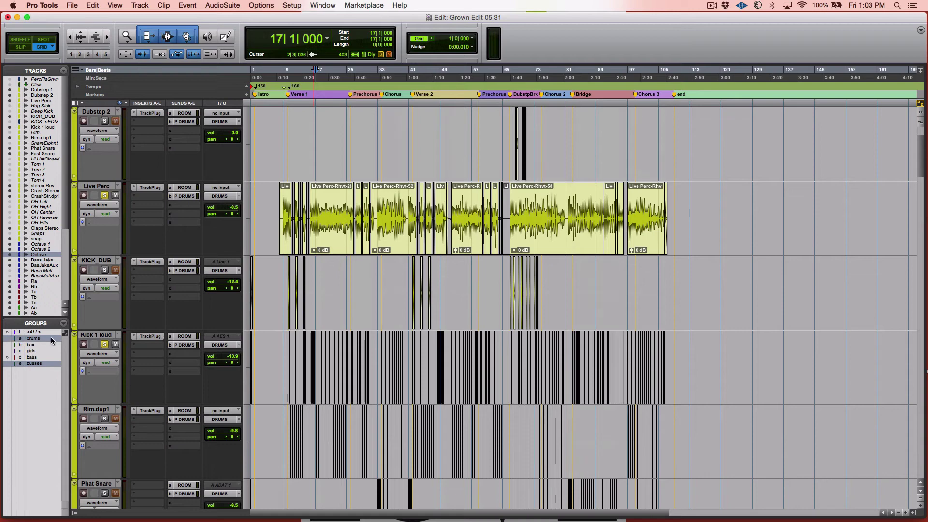
pyautogui.click(104, 271)
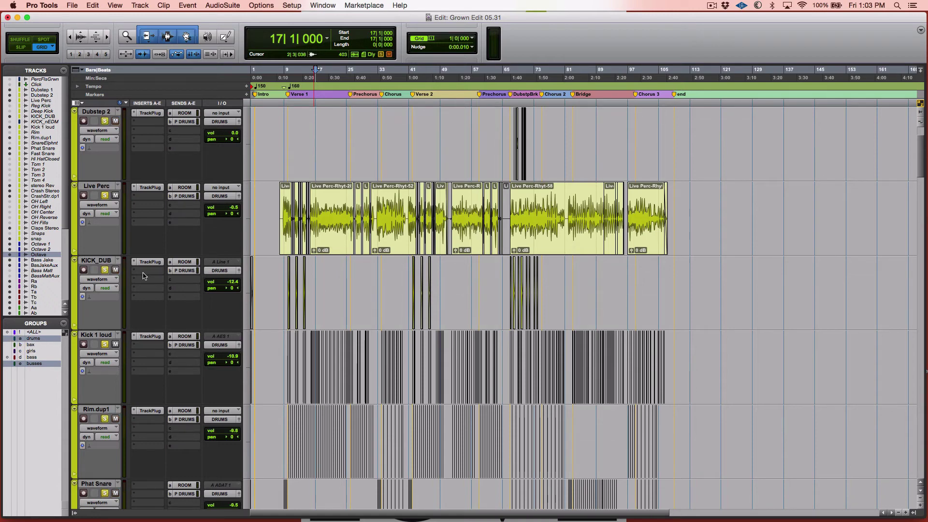
# Play the soloed Octave, Bass Jake and drum tracks twice from bar 17, stopping playback each time.
pyautogui.scroll(-20, 143, 276)
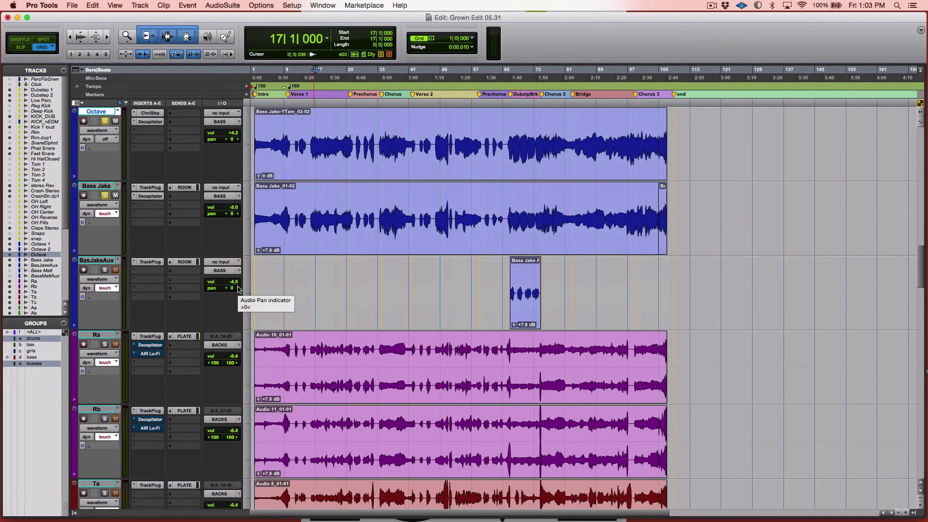
pyautogui.press('space')
pyautogui.scroll(1, 350, 270)
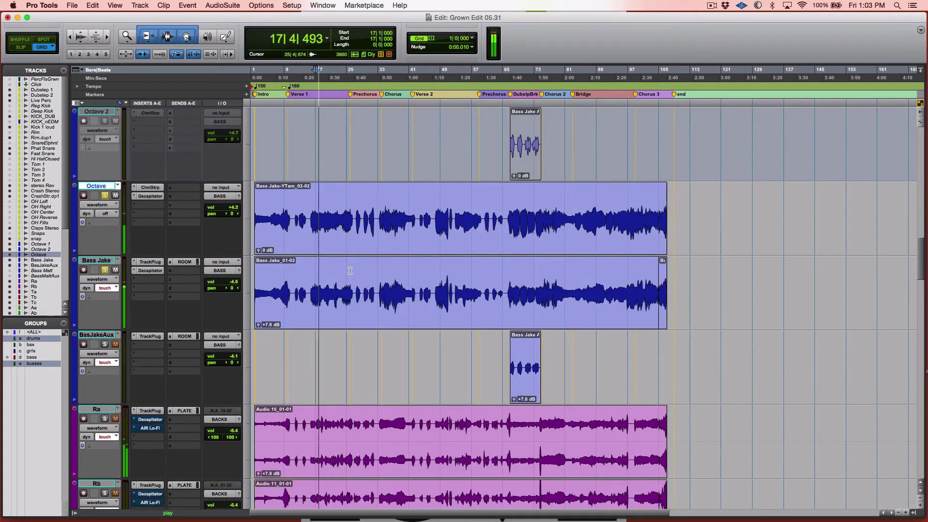
pyautogui.scroll(2, 350, 270)
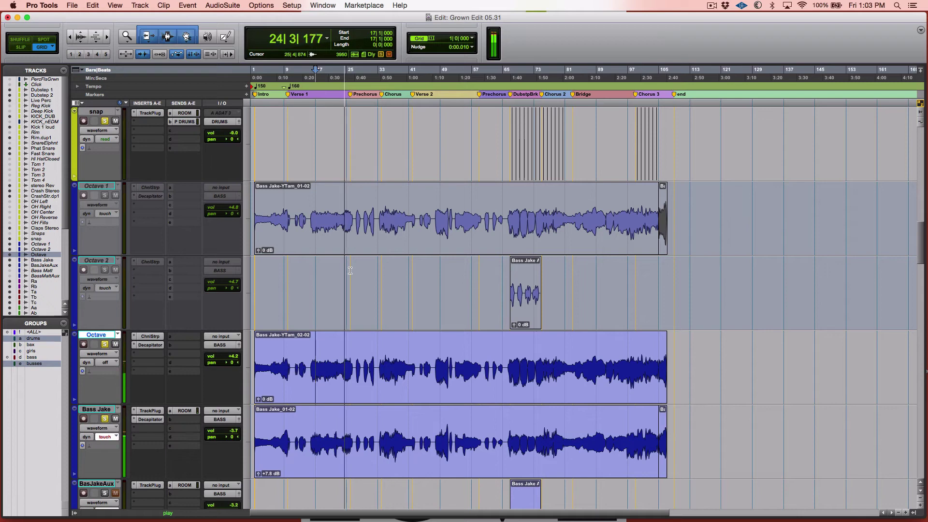
pyautogui.press('space')
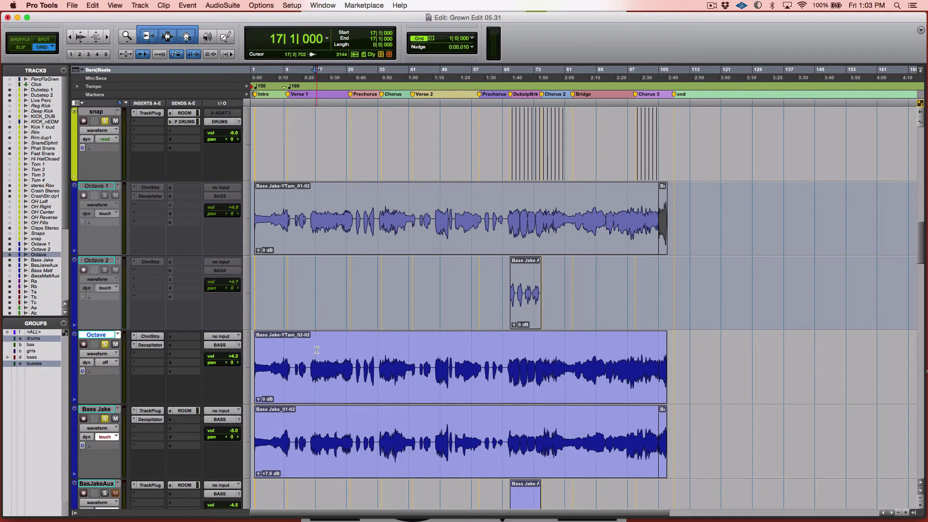
pyautogui.press('space')
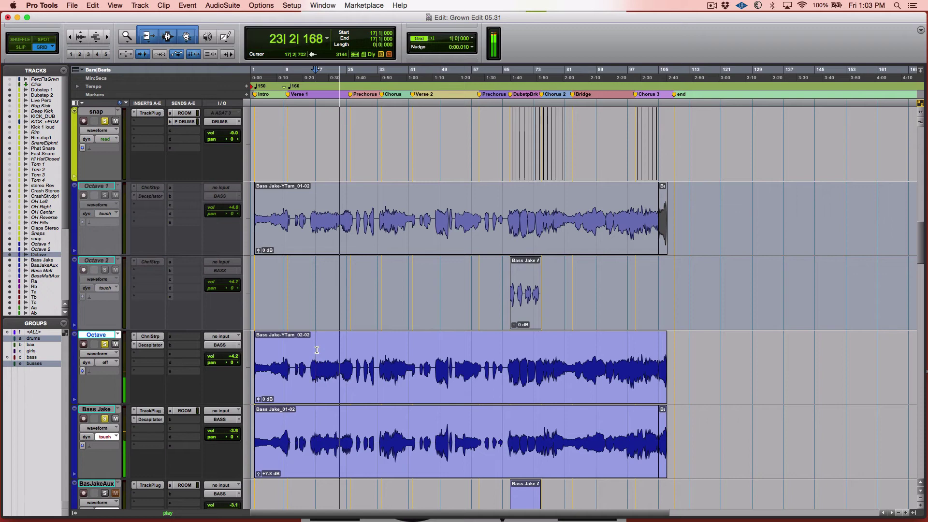
pyautogui.press('space')
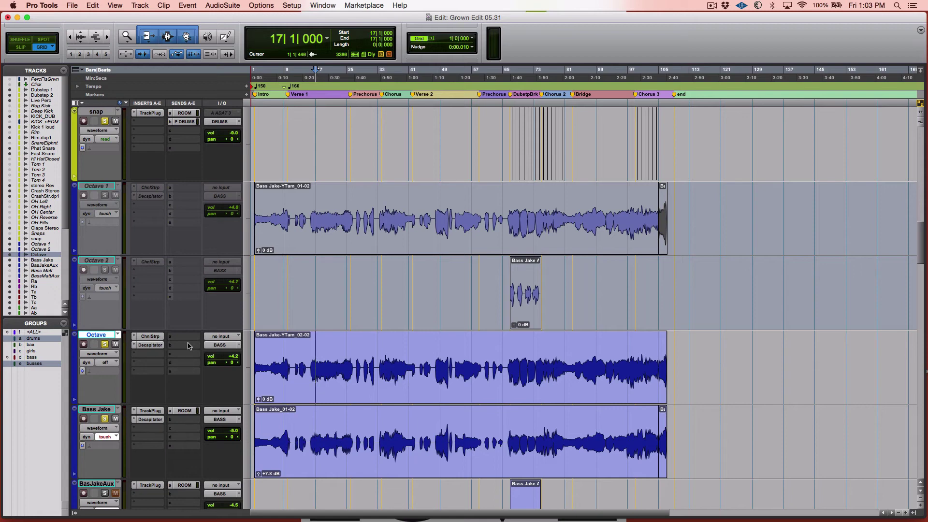
# Clear all solos, play the full mix from bar 95 and stop playback.
pyautogui.click(105, 344)
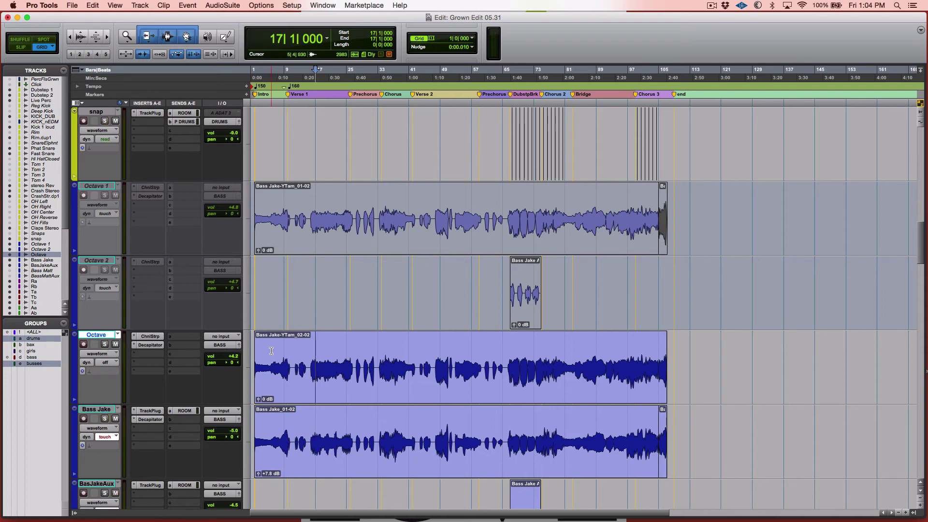
pyautogui.click(620, 356)
pyautogui.press('space')
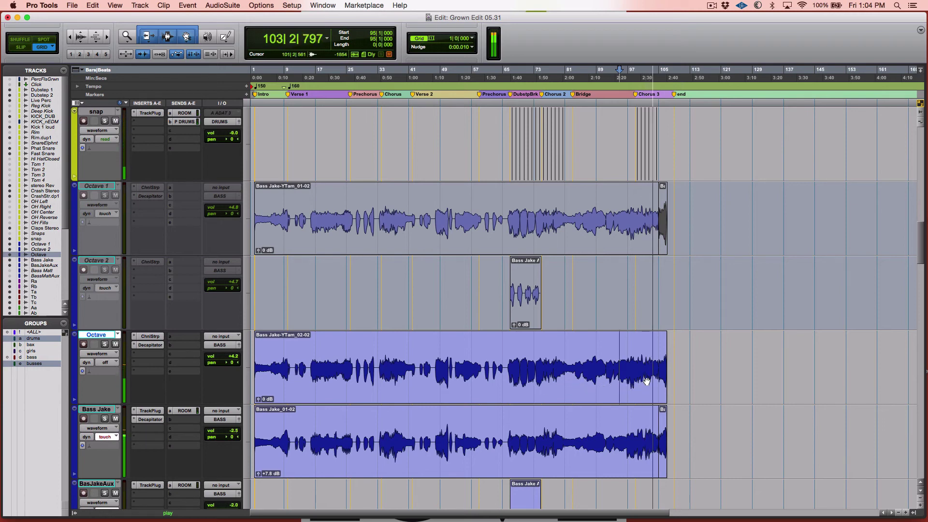
pyautogui.press('space')
# Play the song's ending in the full mix from bar 105 and stop playback.
pyautogui.press('super+bracketright')
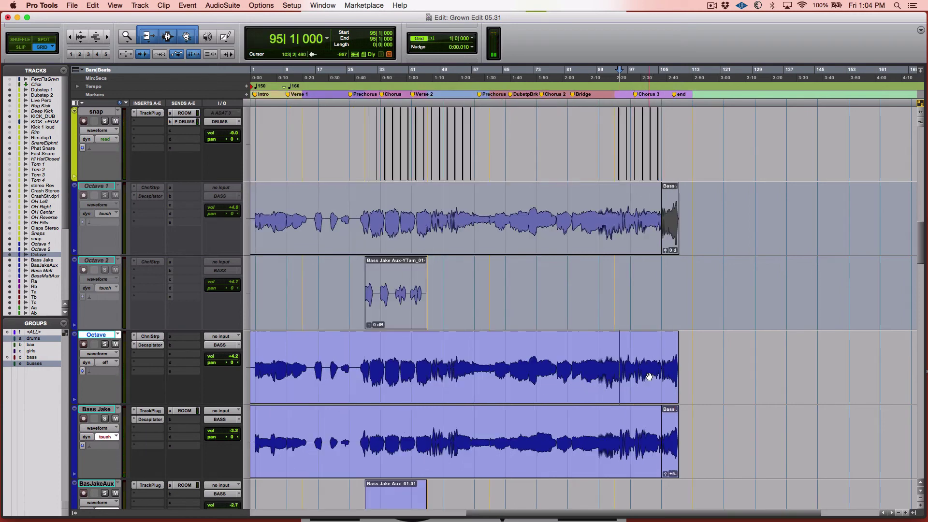
pyautogui.press('super+bracketright')
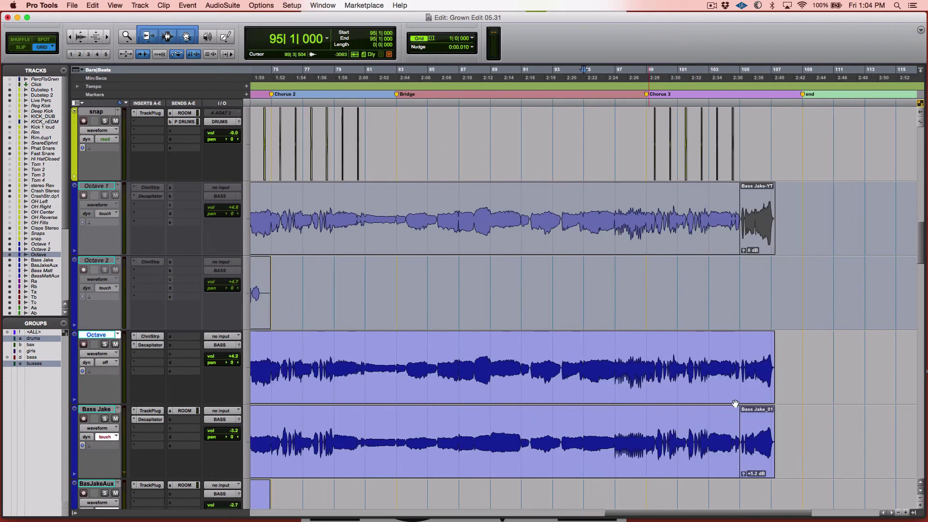
pyautogui.click(738, 347)
pyautogui.hotkey('ctrl', 'space')
pyautogui.press('space')
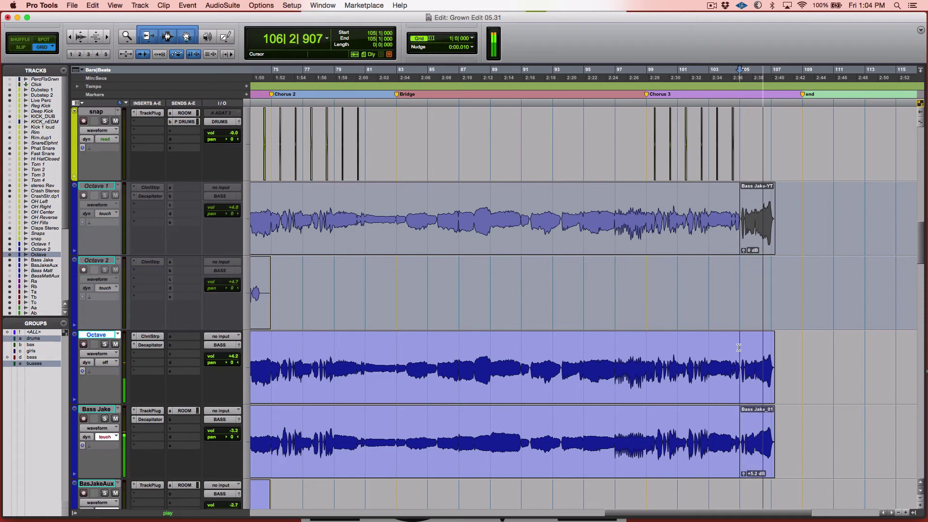
pyautogui.press('space')
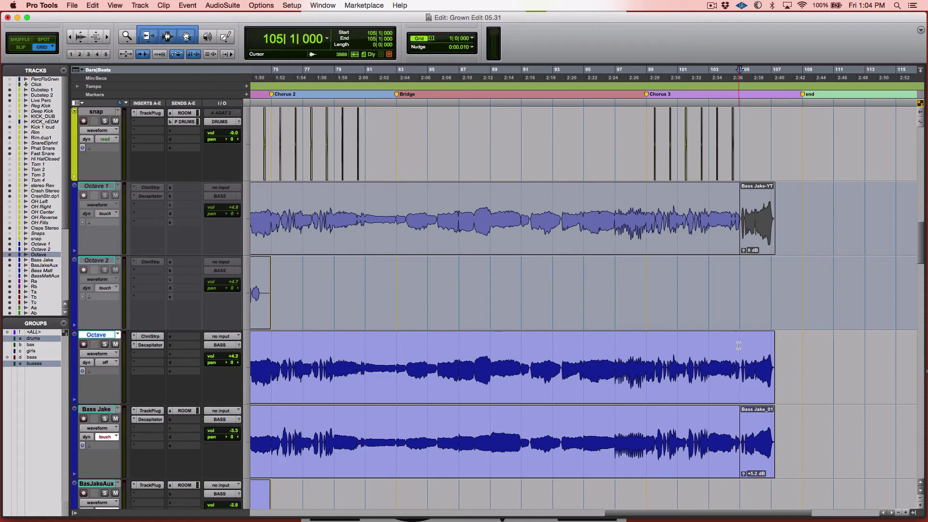
# Separate the Octave clip just before bar 105, in line with the split in the Bass Jake track.
pyautogui.hscroll(3, 740, 343)
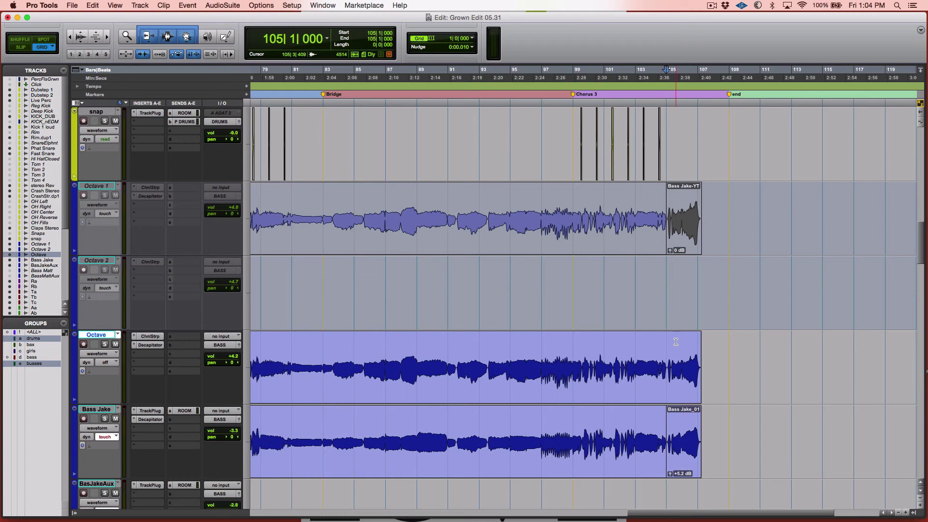
pyautogui.click(665, 343)
pyautogui.click(666, 343)
pyautogui.press('b')
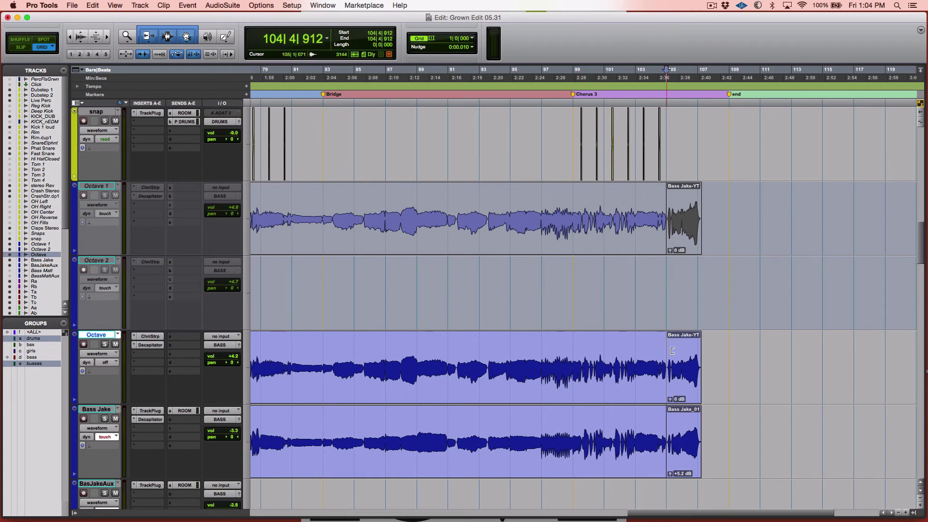
# Mute the final Octave clip and play the ending from bar 103 to hear it without the octave.
pyautogui.click(682, 378)
pyautogui.press('super+c')
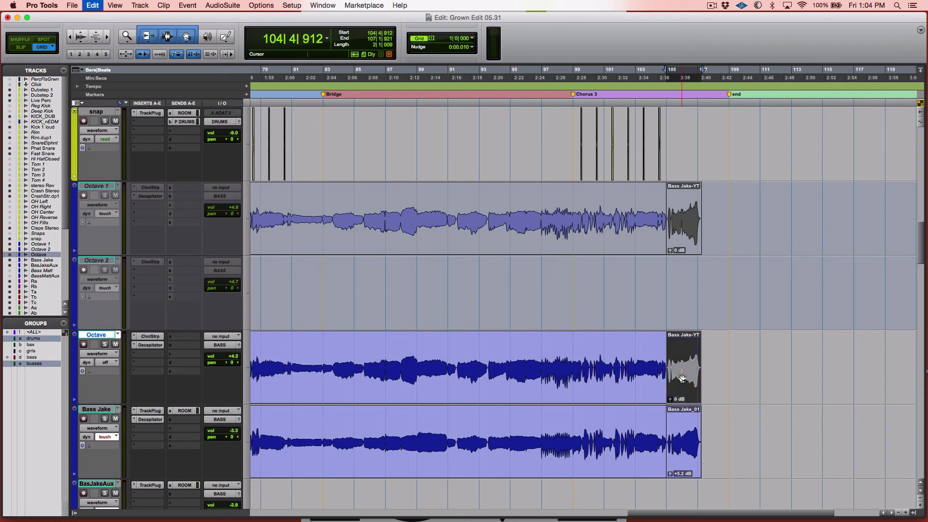
pyautogui.click(629, 347)
pyautogui.press('space')
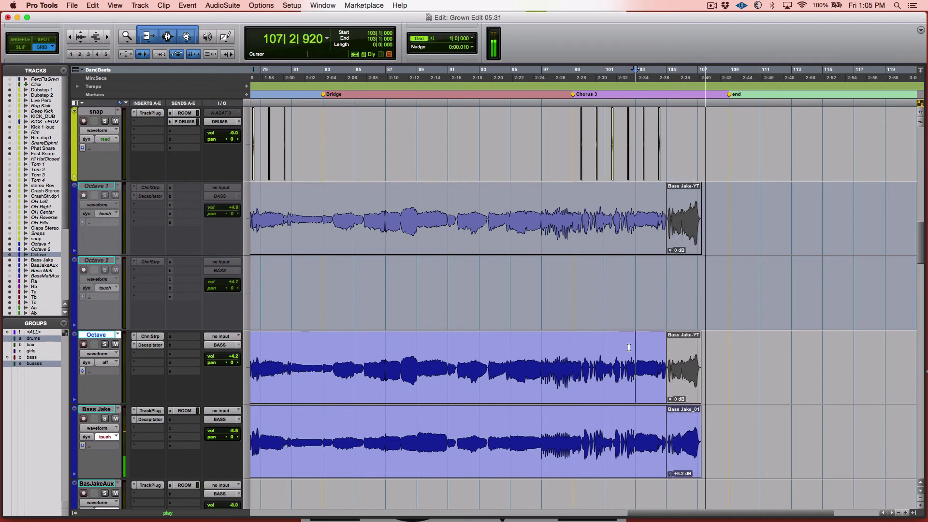
pyautogui.press('space')
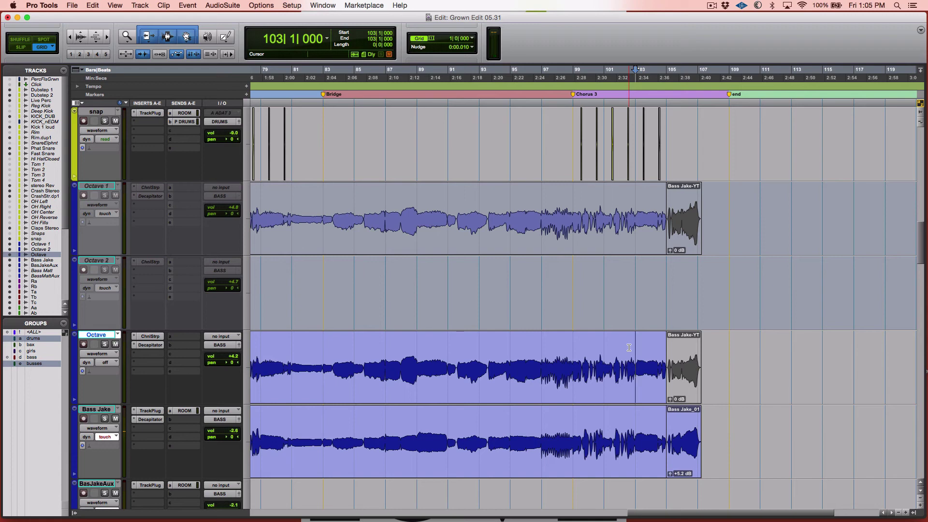
# Unmute the final Octave clip and play the ending from bar 104 to hear it with the octave.
pyautogui.hotkey('ctrl', 'Tab')
pyautogui.click(650, 342)
pyautogui.press('space')
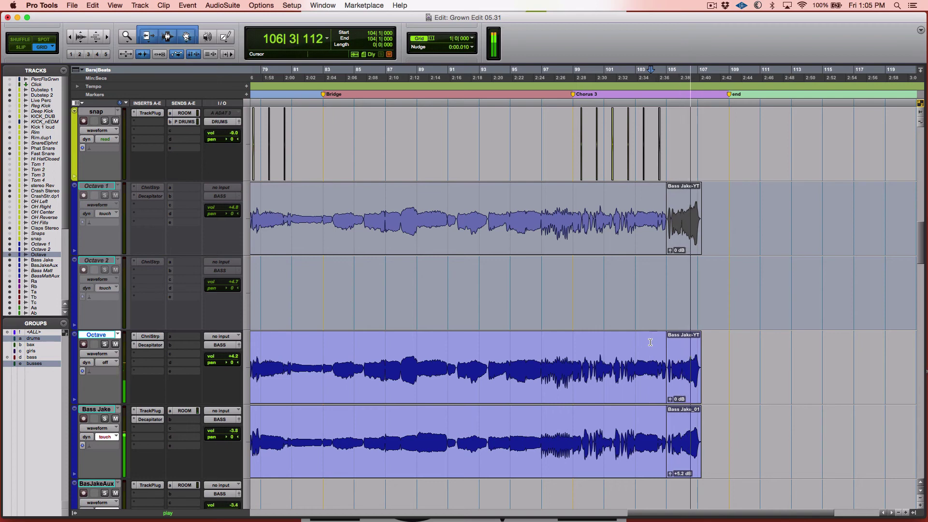
pyautogui.press('space')
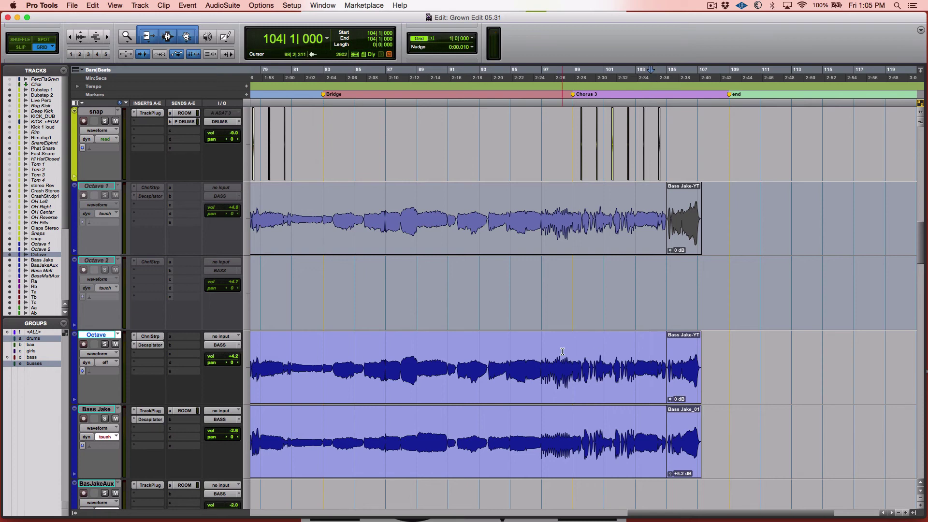
# Open the Auto-Tune+Time AudioSuite pitch-shift plug-in and load the "Danny octave" preset.
pyautogui.hscroll(-2, 525, 379)
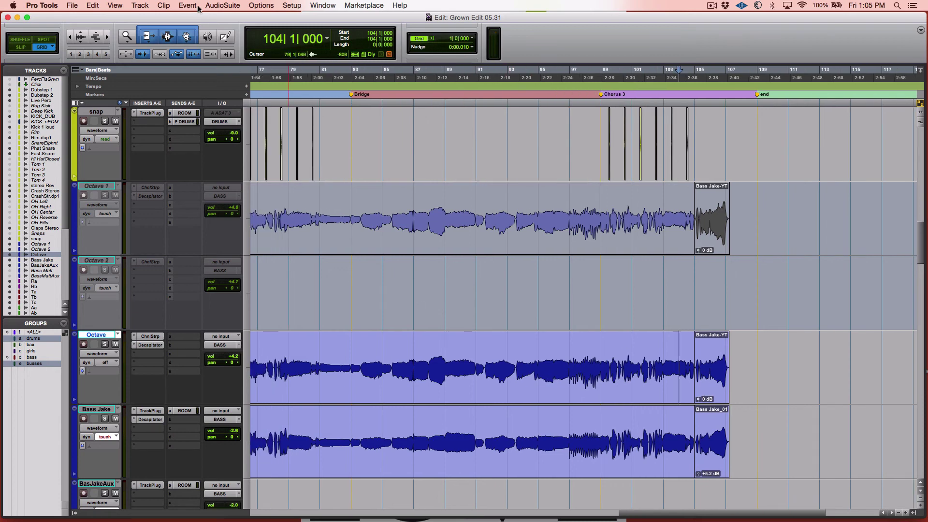
pyautogui.click(223, 5)
pyautogui.moveTo(237, 36)
pyautogui.click(291, 36)
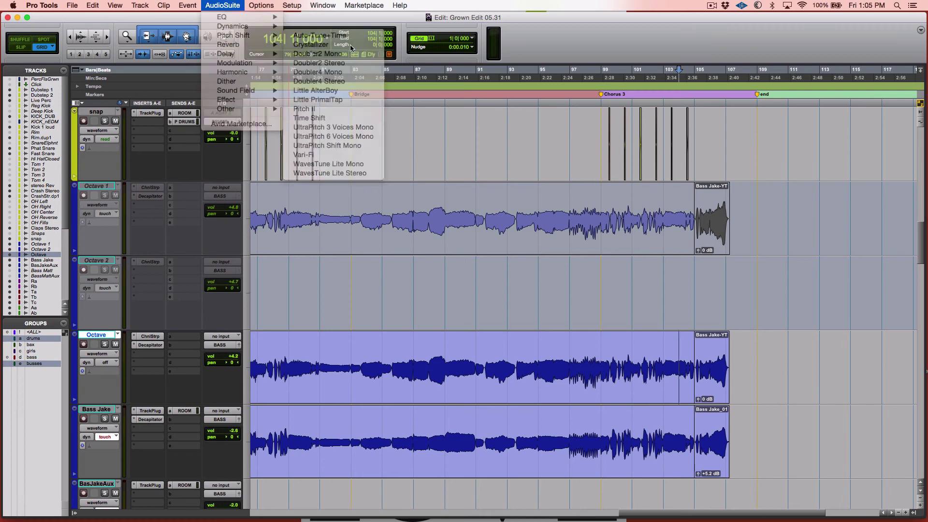
pyautogui.click(608, 57)
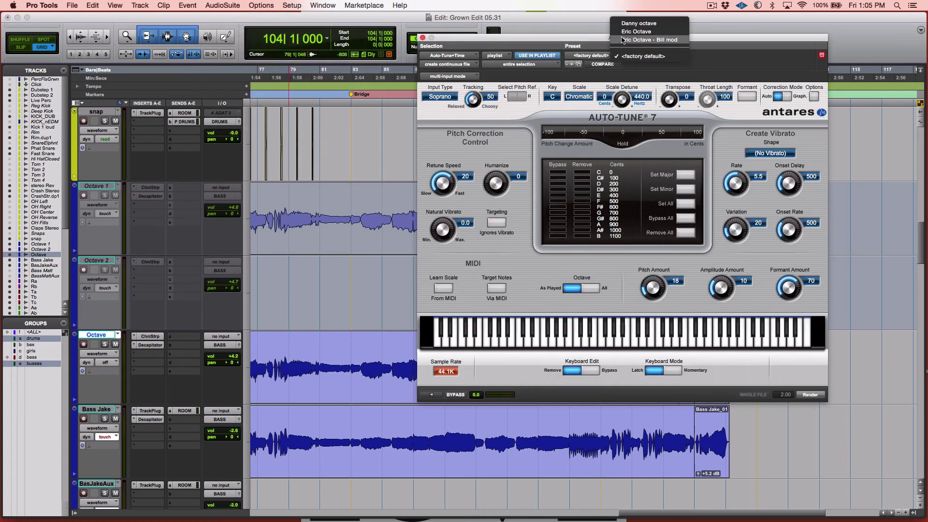
pyautogui.click(640, 25)
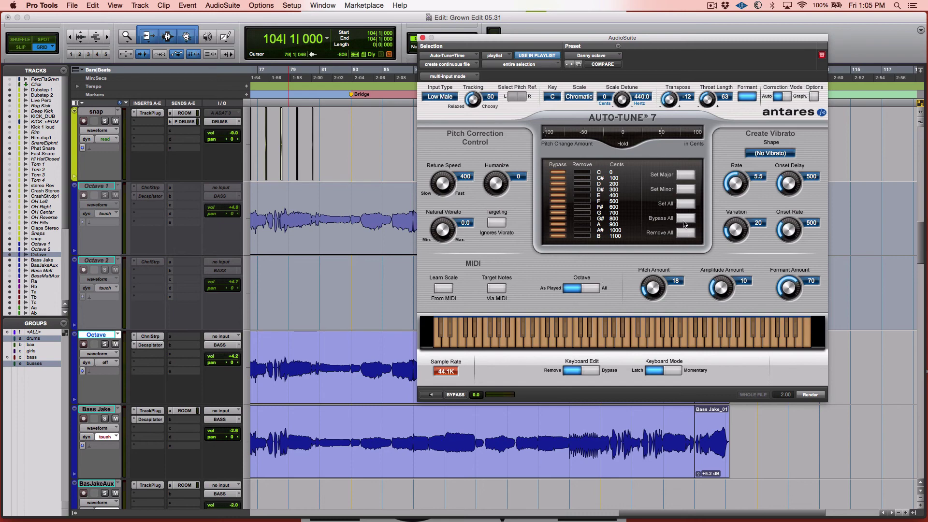
# Open the Octave track's Channel Strip and Decapitator plug-ins to review their settings.
pyautogui.click(148, 337)
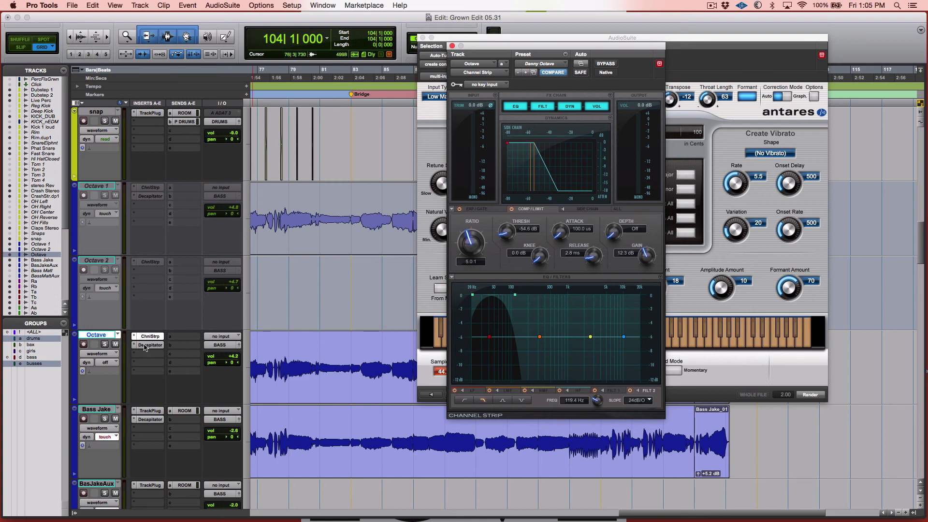
pyautogui.click(148, 345)
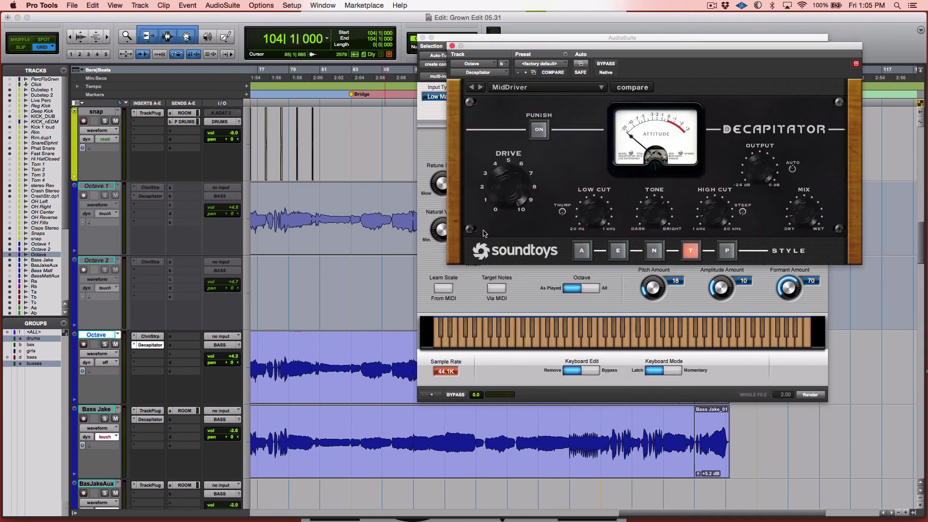